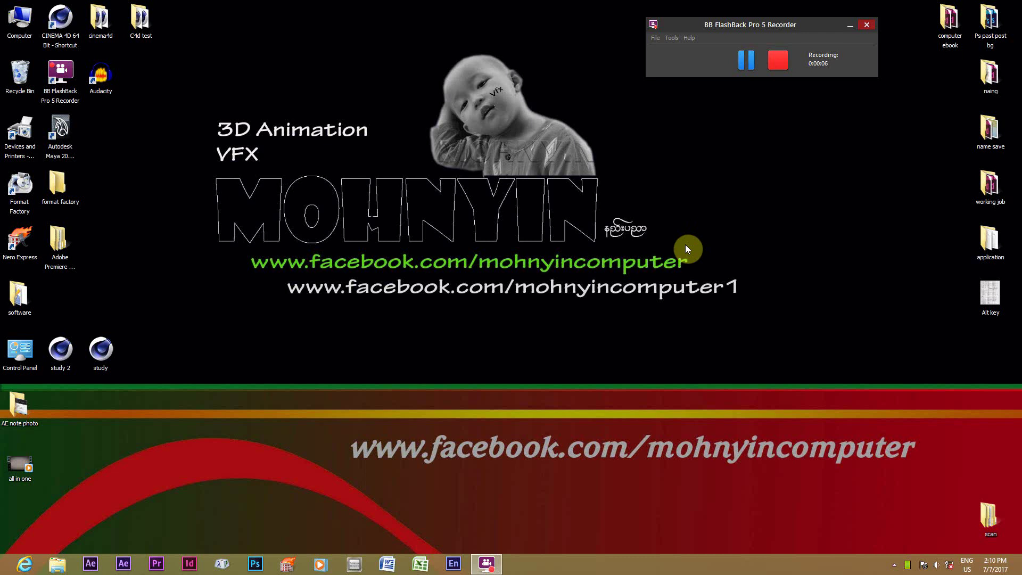
Step: Launch Cinema 4D Studio R14 from its desktop shortcut, opening an empty untitled project
{"action": "double_click", "coordinate": [60, 22]}
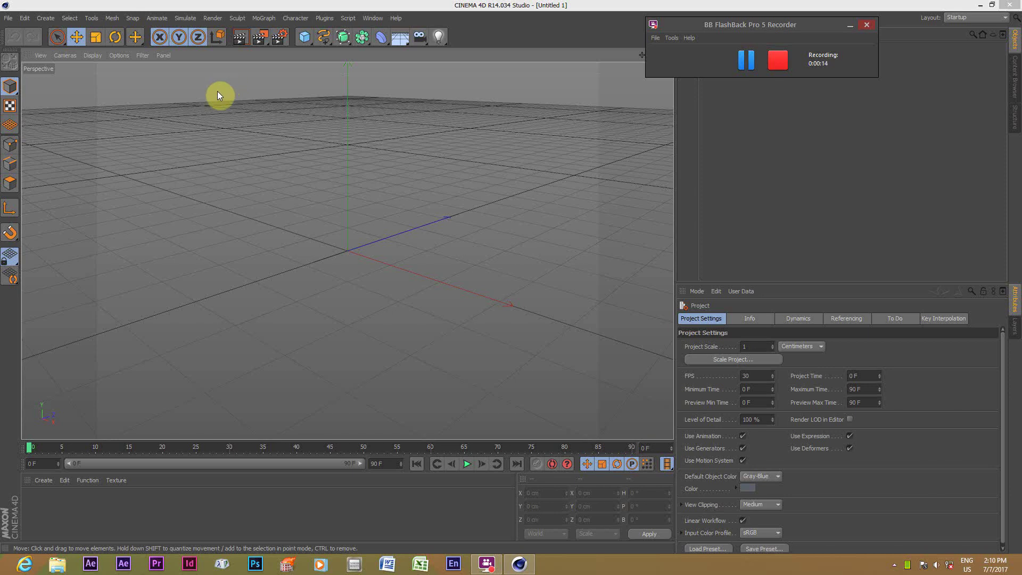
Step: Add a Figure primitive (600 cm tall, 14 segments) and orbit the view slightly
{"action": "left_click", "coordinate": [307, 38]}
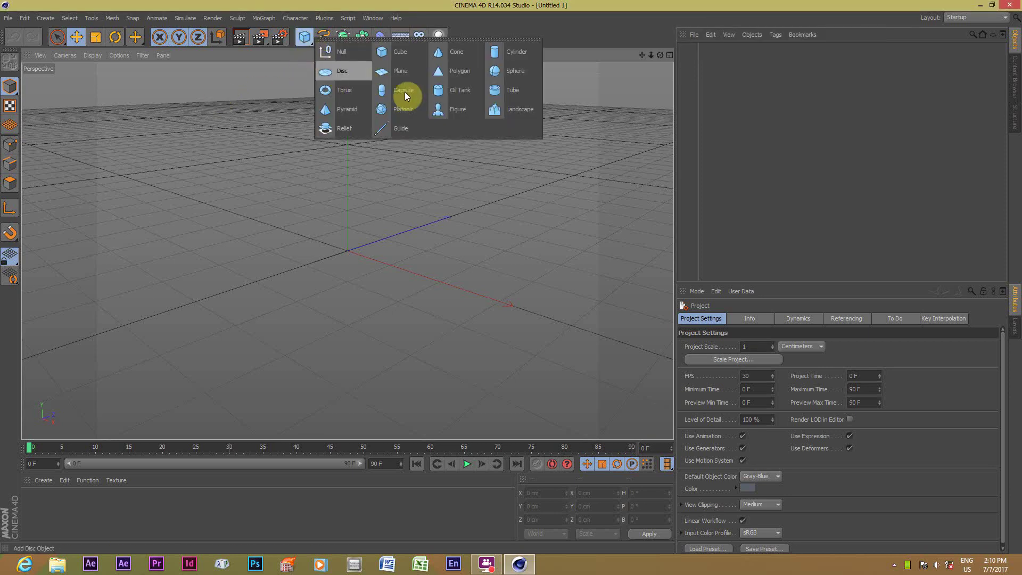
{"action": "left_click", "coordinate": [455, 110]}
{"action": "left_click_drag", "start_coordinate": [440, 167], "coordinate": [444, 172], "text": "alt"}
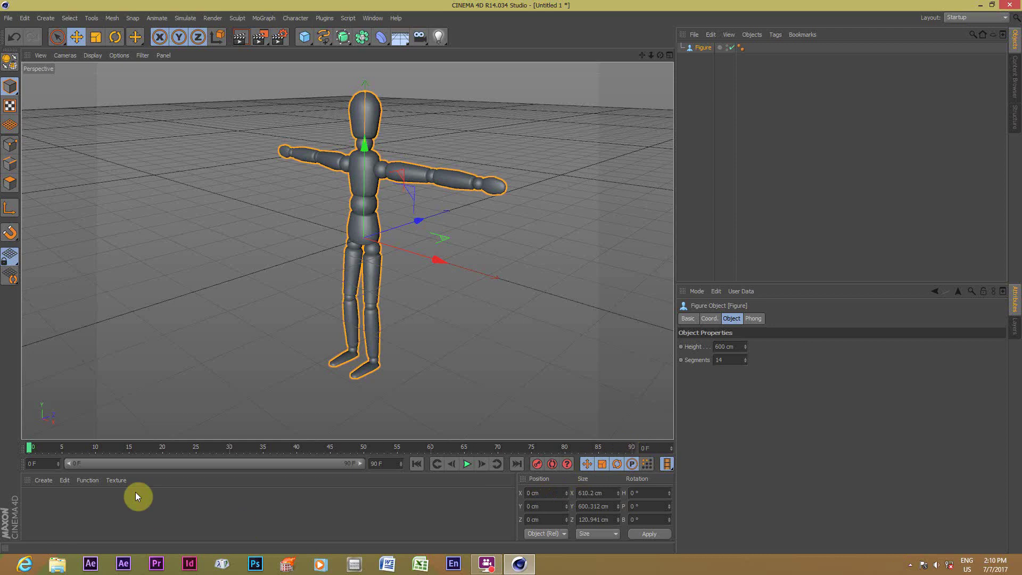
Step: Play the 90-frame animation, then replay it from the start and stop at frame 16
{"action": "left_click", "coordinate": [466, 464]}
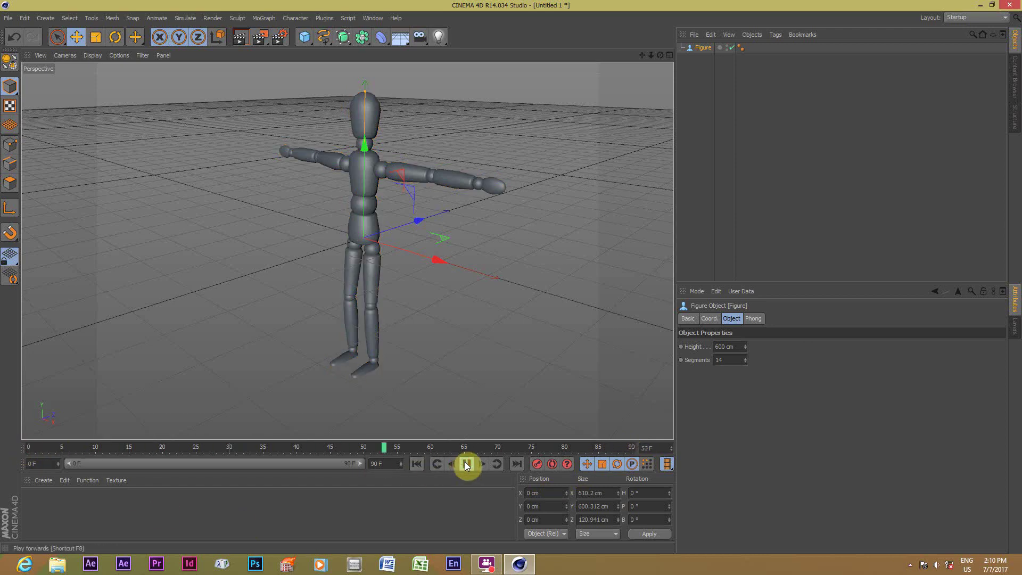
{"action": "left_click", "coordinate": [466, 464]}
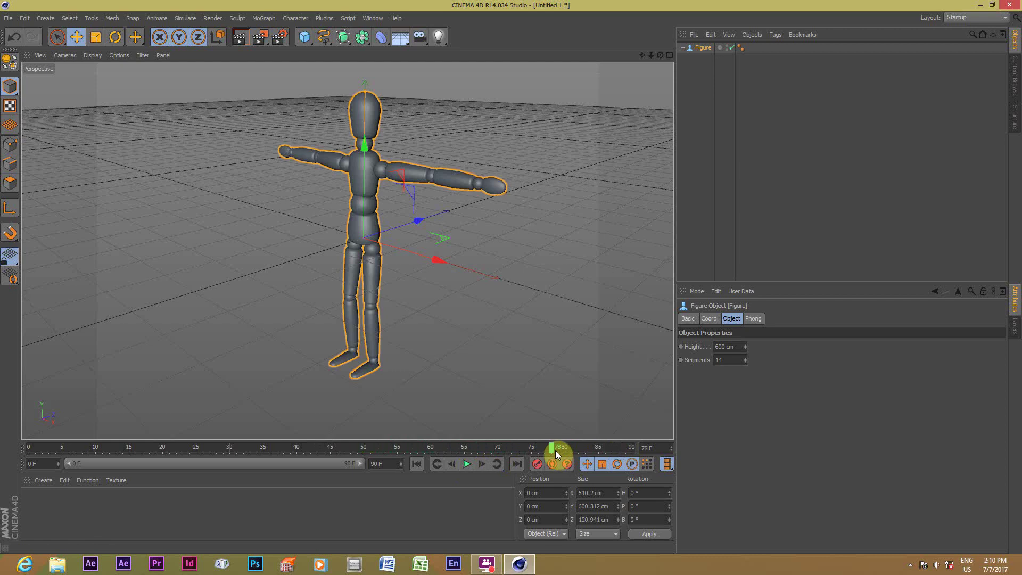
{"action": "left_click_drag", "start_coordinate": [552, 449], "coordinate": [35, 436]}
{"action": "key", "text": "F8"}
{"action": "key", "text": "F8"}
{"action": "left_click_drag", "start_coordinate": [75, 448], "coordinate": [164, 446]}
Step: Orbit the figure view at frames 16, 60, 62 and 90, then render the view from frame 0
{"action": "left_click_drag", "start_coordinate": [661, 55], "coordinate": [597, 58]}
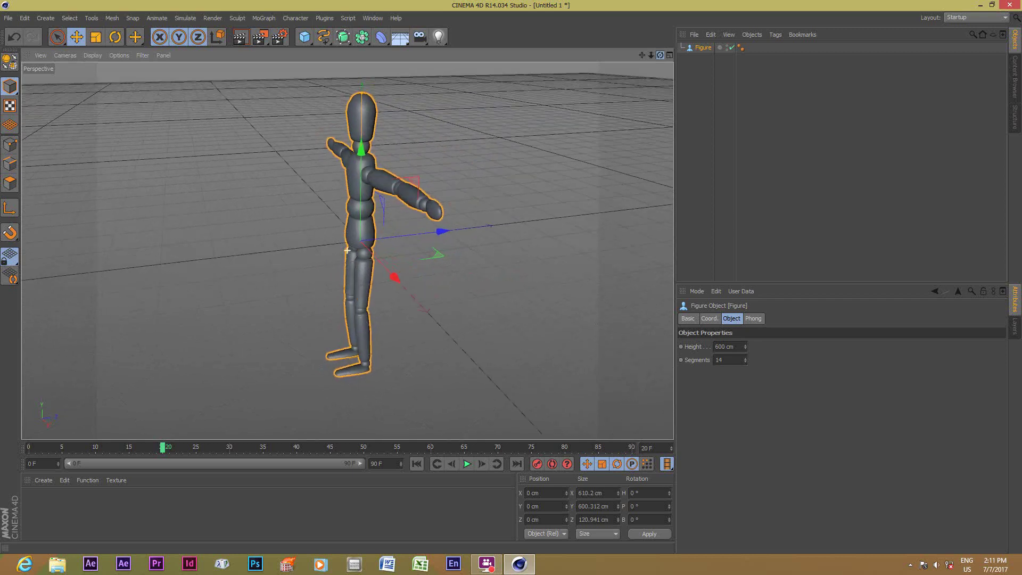
{"action": "left_click_drag", "start_coordinate": [660, 56], "coordinate": [662, 62]}
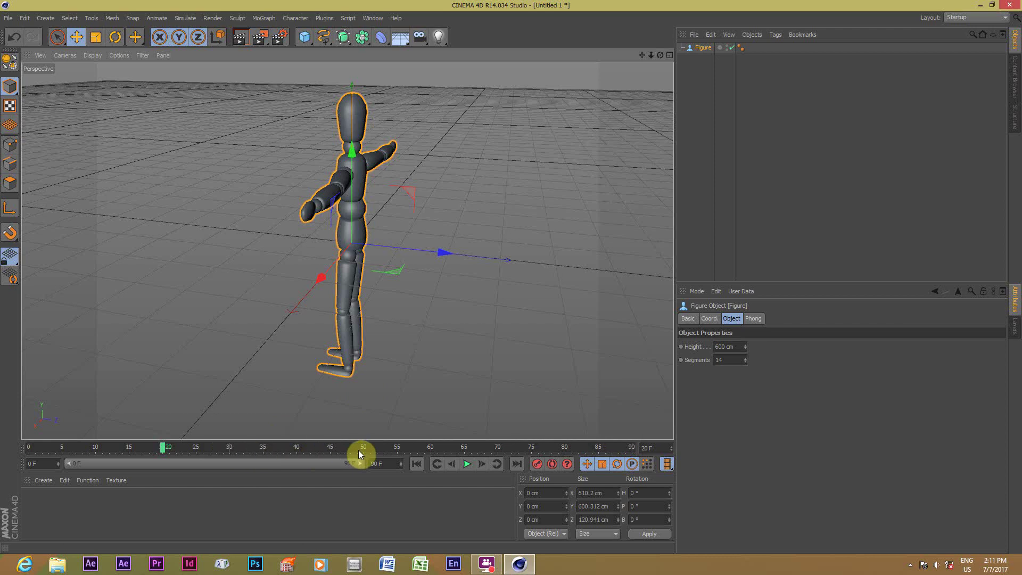
{"action": "left_click", "coordinate": [430, 451]}
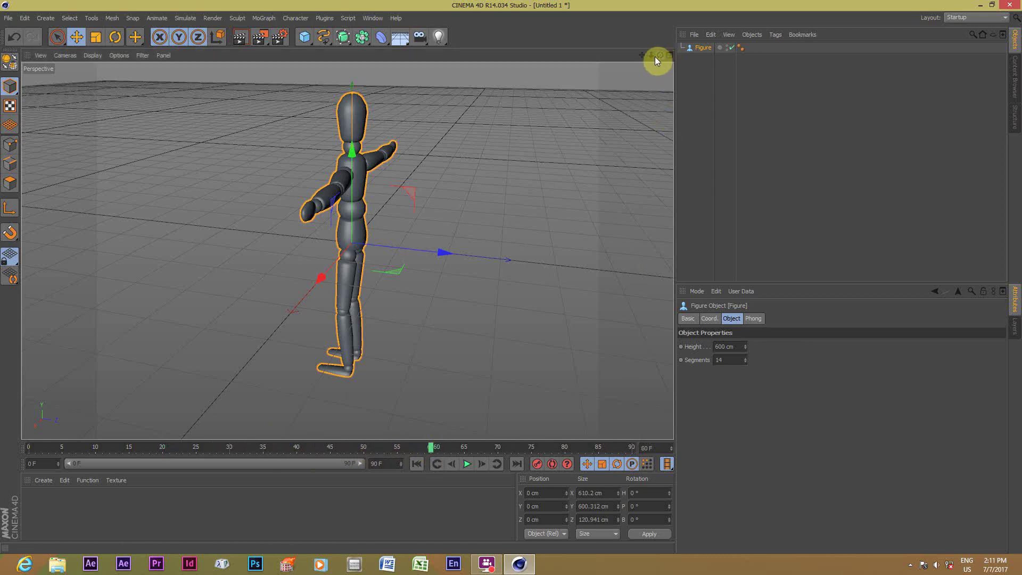
{"action": "mouse_move", "coordinate": [660, 55]}
{"action": "left_mouse_down"}
{"action": "mouse_move", "coordinate": [638, 43]}
{"action": "mouse_move", "coordinate": [615, 161]}
{"action": "left_mouse_up"}
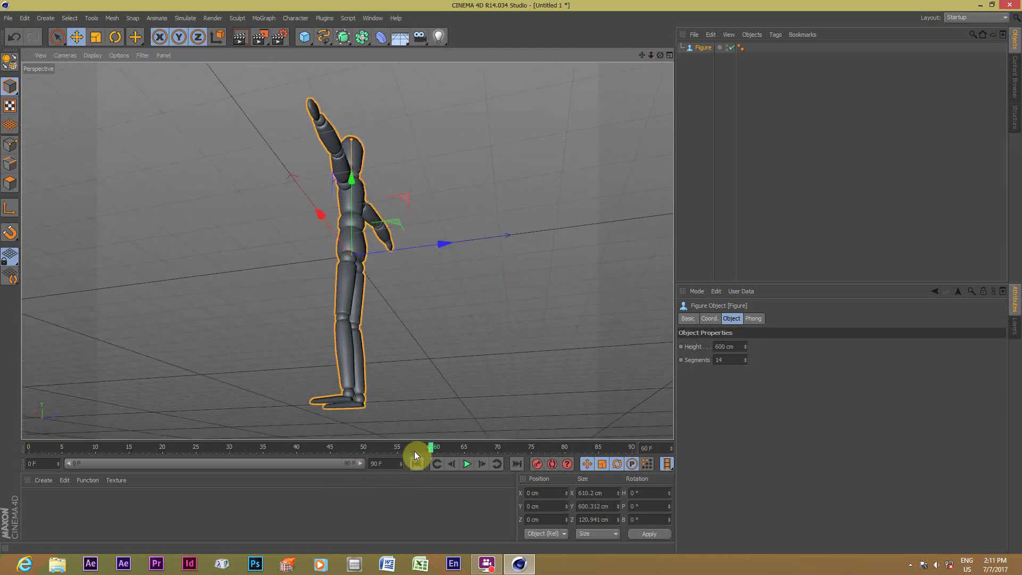
{"action": "left_click", "coordinate": [444, 447]}
{"action": "left_click_drag", "start_coordinate": [560, 446], "coordinate": [628, 447]}
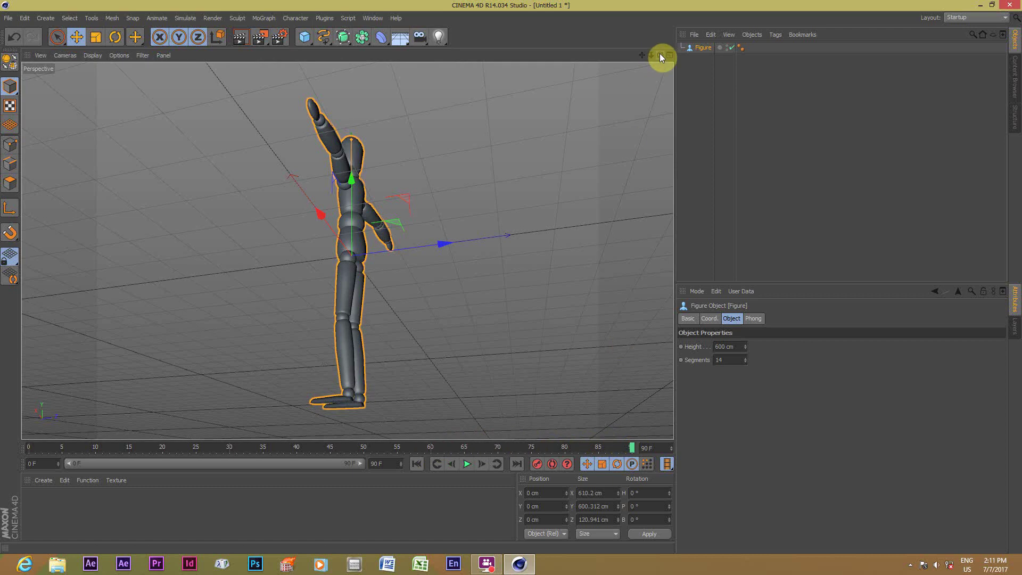
{"action": "left_click_drag", "start_coordinate": [660, 55], "coordinate": [575, 59]}
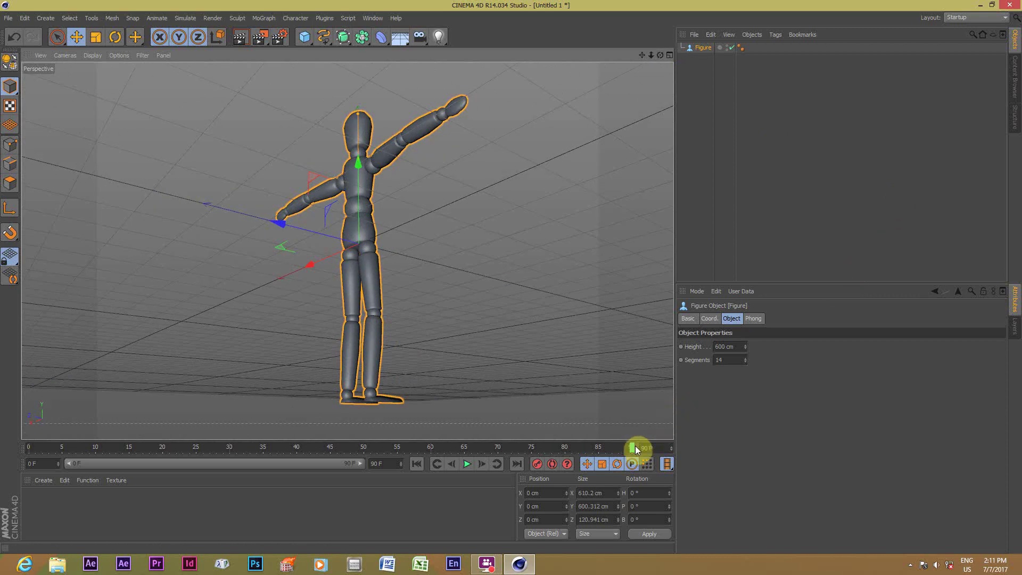
{"action": "mouse_move", "coordinate": [631, 447]}
{"action": "left_mouse_down"}
{"action": "mouse_move", "coordinate": [247, 487]}
{"action": "mouse_move", "coordinate": [2, 496]}
{"action": "left_mouse_up"}
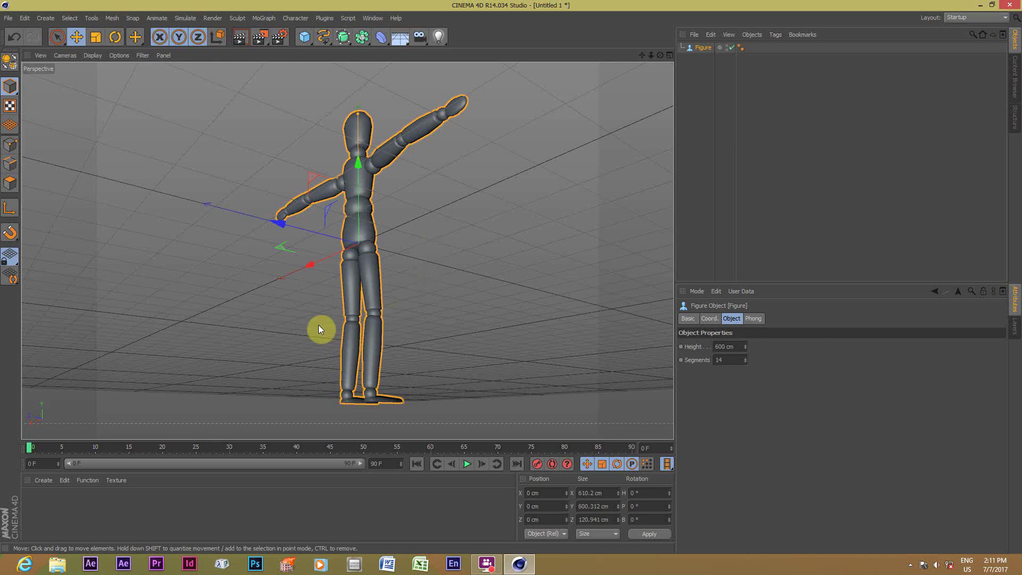
{"action": "left_click", "coordinate": [240, 37]}
Step: Clear the rendered preview and deselect the figure in the viewport
{"action": "left_click", "coordinate": [445, 202]}
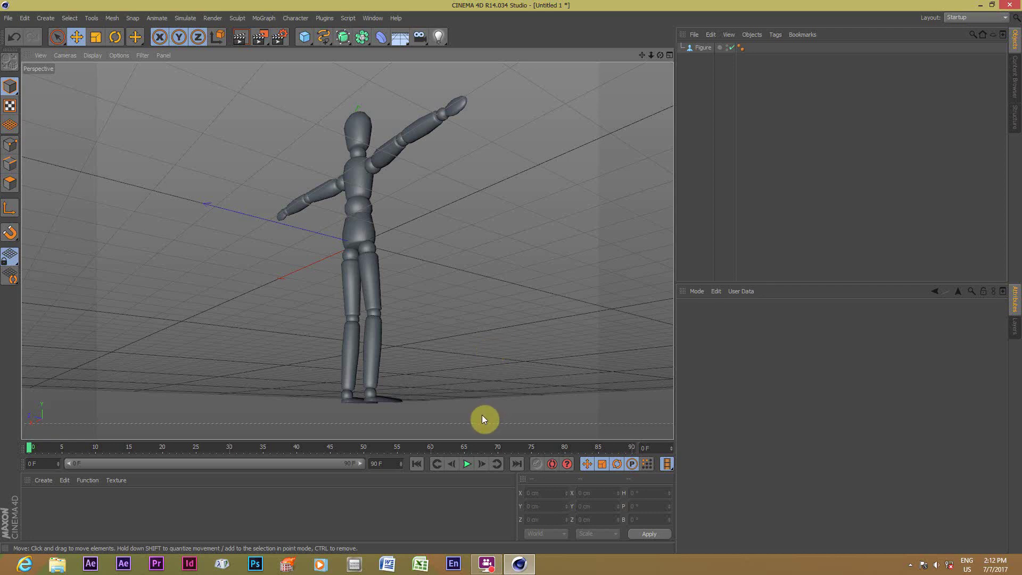
Step: Start new project Untitled 2 and add a Figure object in its default pose
{"action": "left_click", "coordinate": [9, 19]}
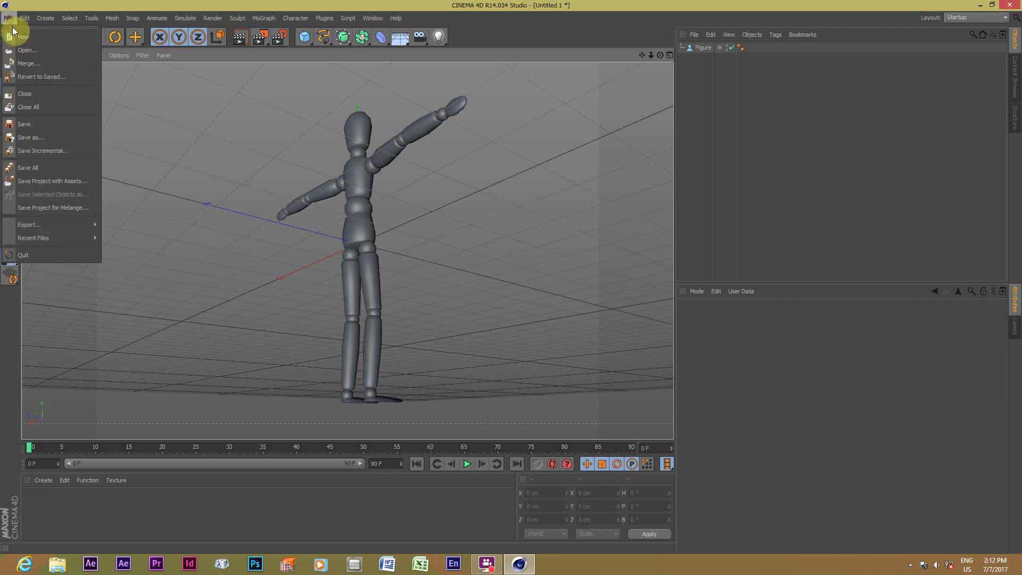
{"action": "left_click", "coordinate": [26, 37]}
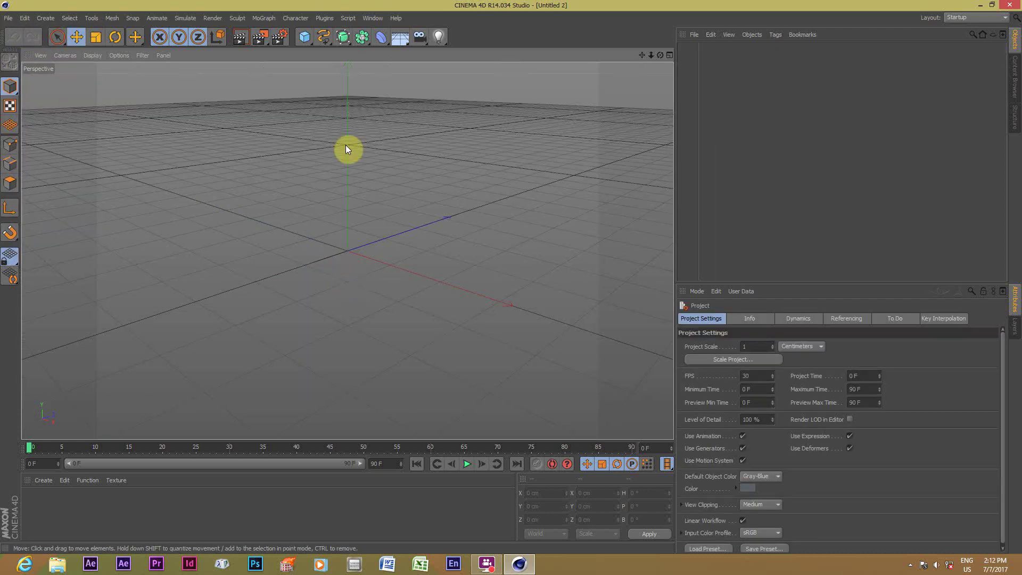
{"action": "left_click", "coordinate": [307, 41]}
{"action": "left_click", "coordinate": [471, 113]}
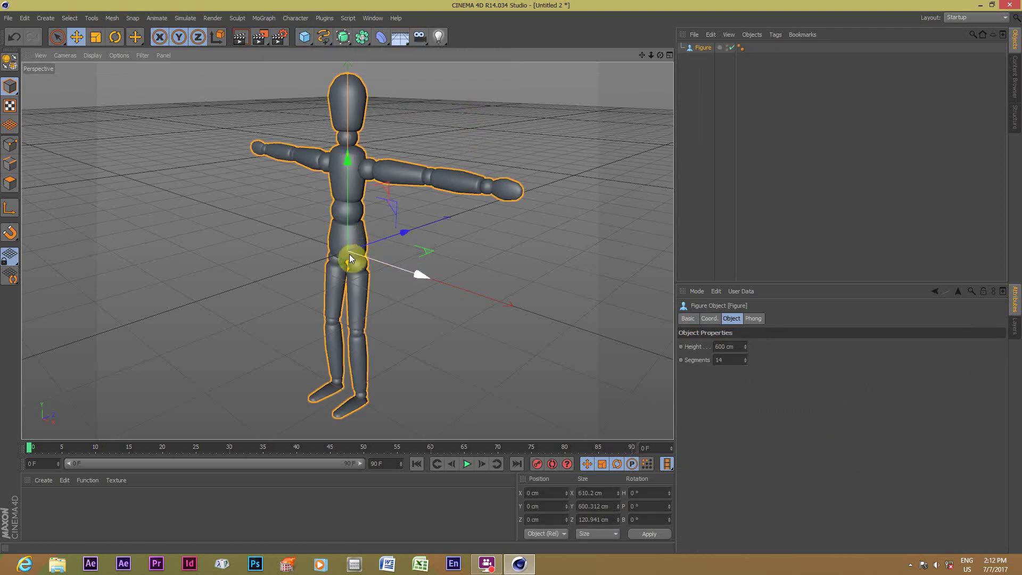
{"action": "mouse_move", "coordinate": [424, 44]}
{"action": "left_mouse_down"}
{"action": "mouse_move", "coordinate": [484, 107]}
{"action": "mouse_move", "coordinate": [473, 56]}
{"action": "left_mouse_up"}
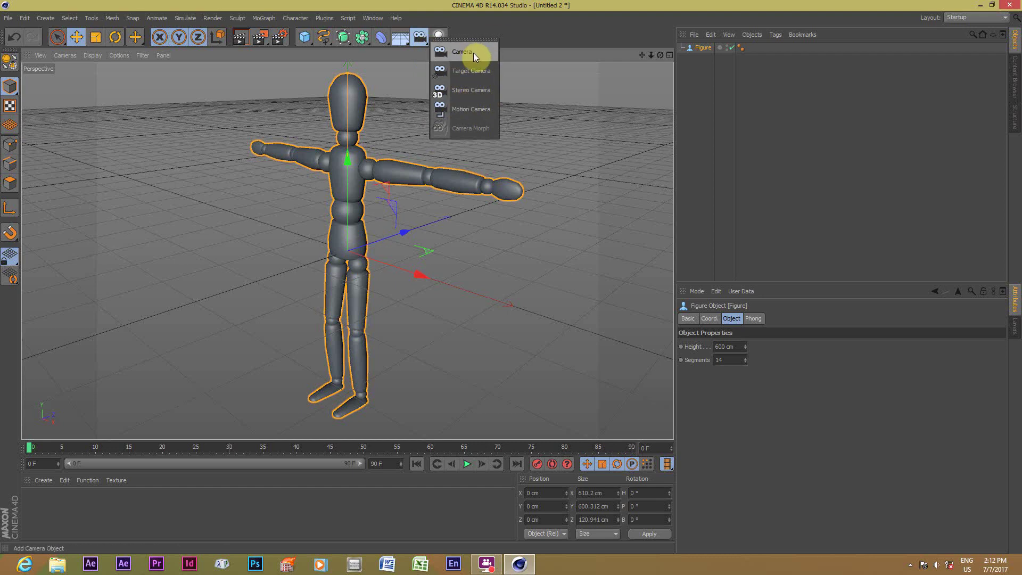
Step: Add a Camera object and make the viewport look through it
{"action": "left_click", "coordinate": [471, 51]}
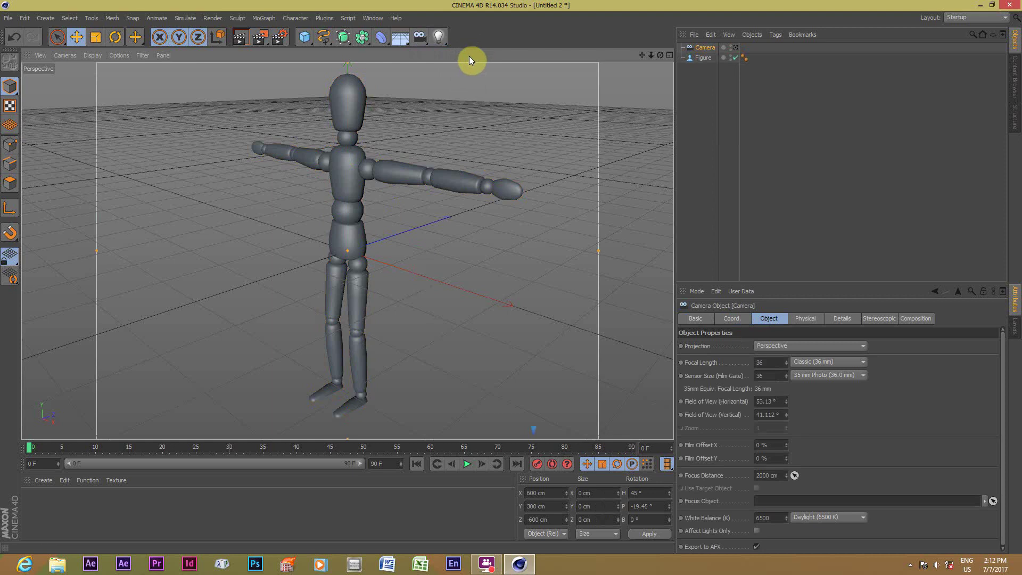
{"action": "left_click", "coordinate": [736, 49]}
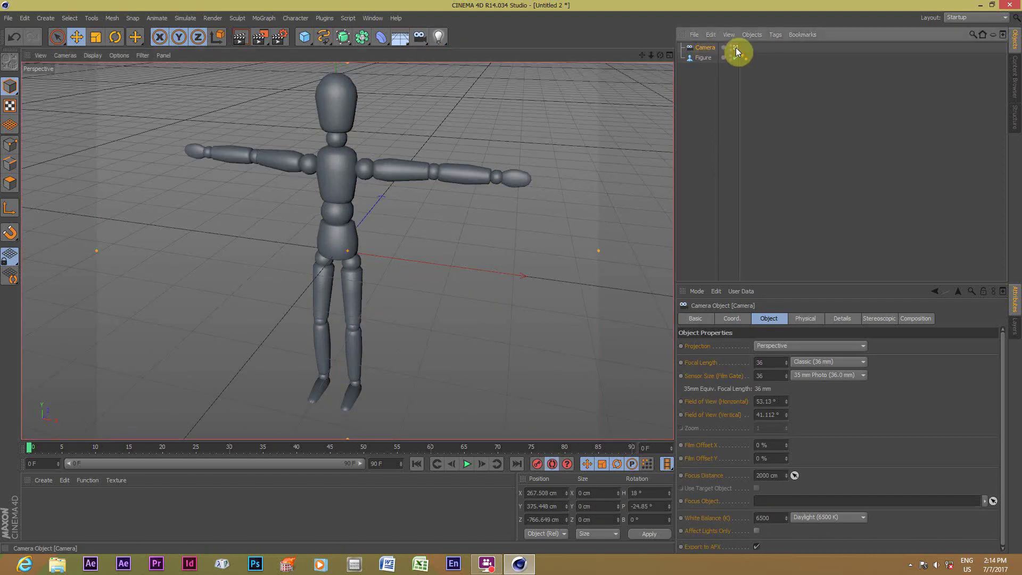
{"action": "left_click", "coordinate": [71, 55]}
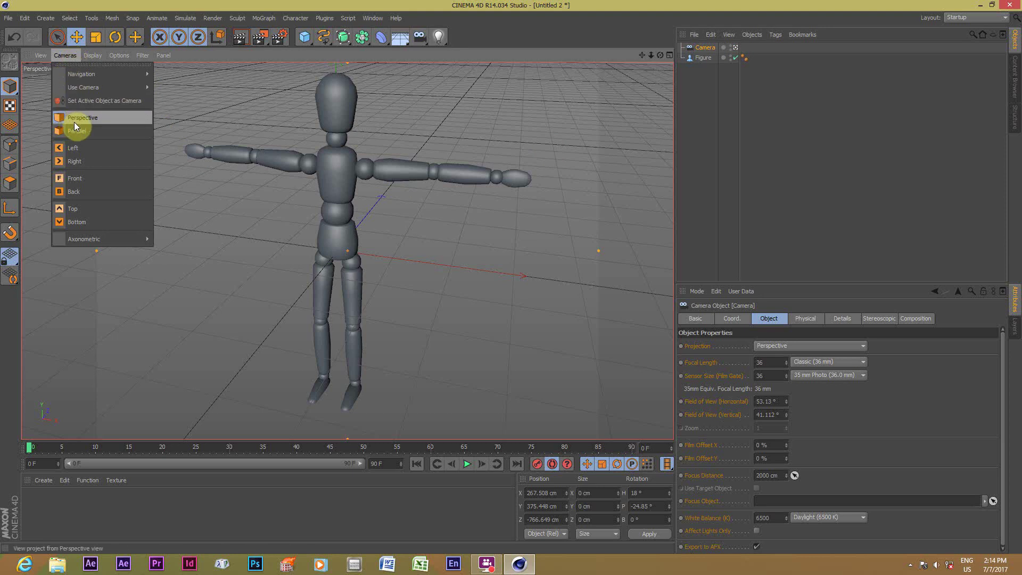
{"action": "mouse_move", "coordinate": [83, 88]}
{"action": "left_click", "coordinate": [180, 107]}
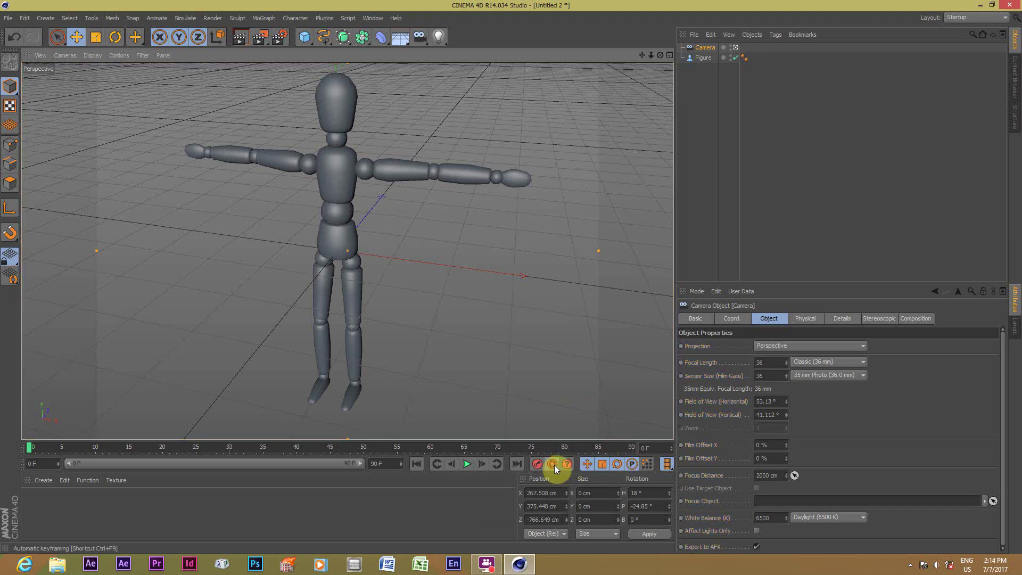
Step: Confirm the Camera is the active view camera, then enable Autokeying
{"action": "left_click", "coordinate": [702, 47]}
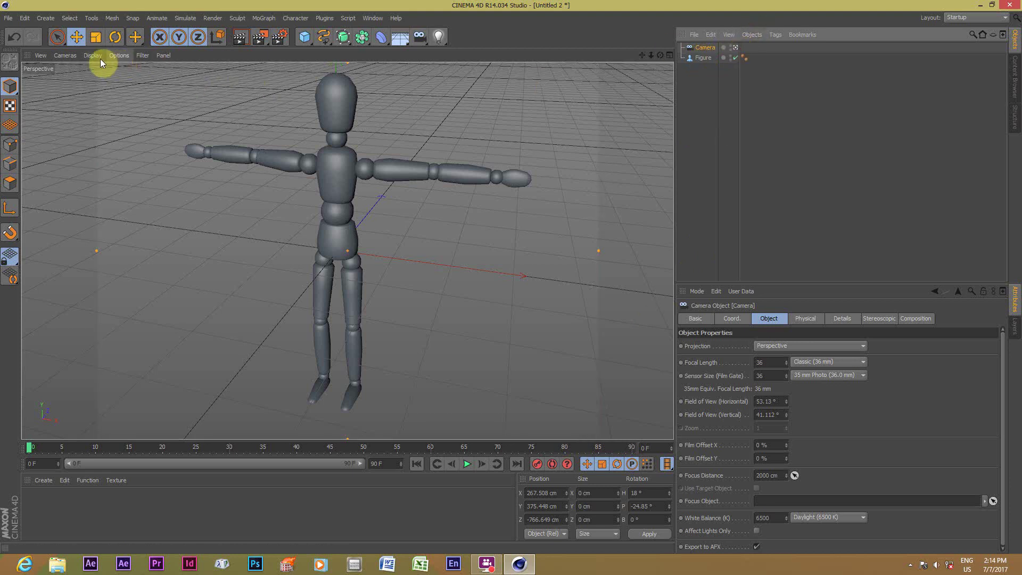
{"action": "left_click", "coordinate": [65, 56]}
{"action": "mouse_move", "coordinate": [84, 87]}
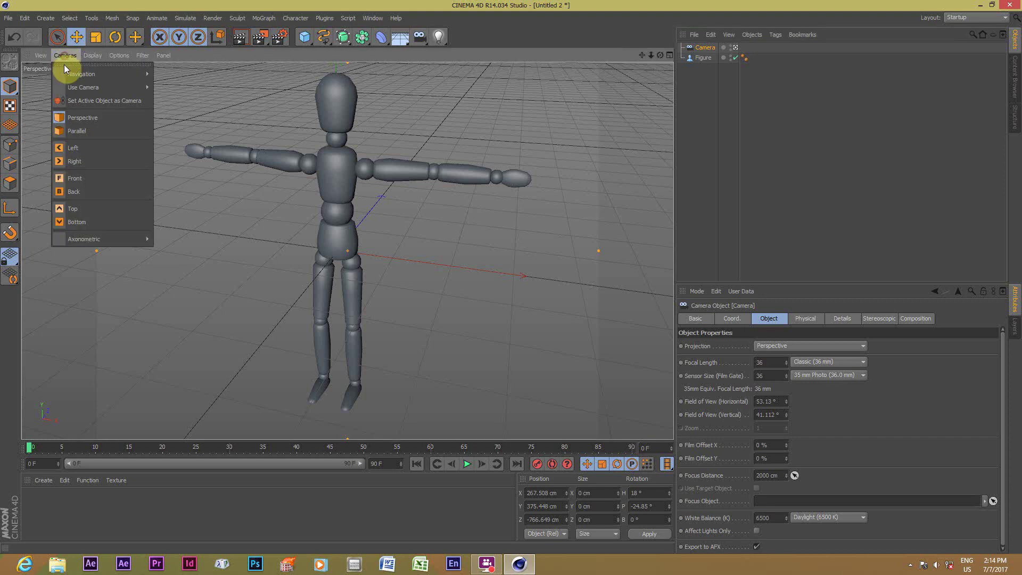
{"action": "left_click", "coordinate": [181, 108]}
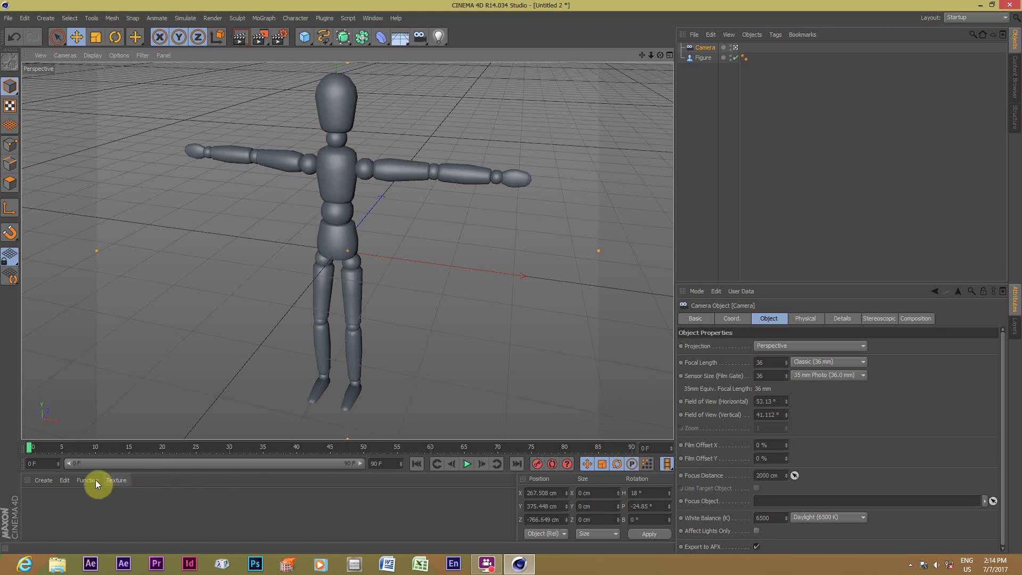
{"action": "left_click", "coordinate": [552, 464]}
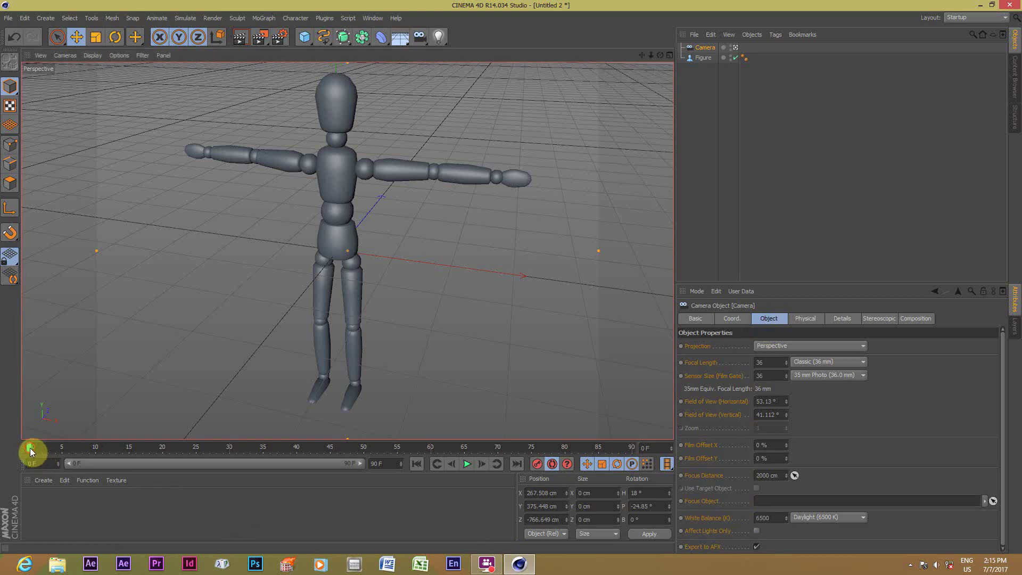
Step: Key the camera at frame 30 with F9, orbited to the figure's side
{"action": "left_click_drag", "start_coordinate": [30, 448], "coordinate": [205, 462]}
{"action": "key", "text": "F9"}
{"action": "mouse_move", "coordinate": [660, 54]}
{"action": "left_mouse_down"}
{"action": "mouse_move", "coordinate": [580, 58]}
{"action": "mouse_move", "coordinate": [659, 55]}
{"action": "left_mouse_up"}
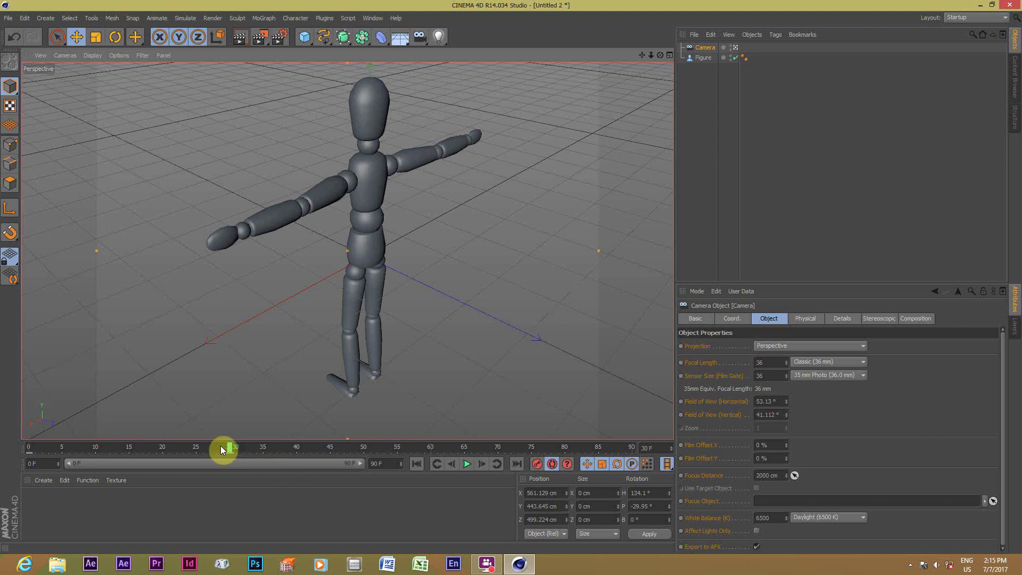
{"action": "left_click_drag", "start_coordinate": [227, 447], "coordinate": [179, 452]}
{"action": "left_click_drag", "start_coordinate": [133, 449], "coordinate": [28, 451]}
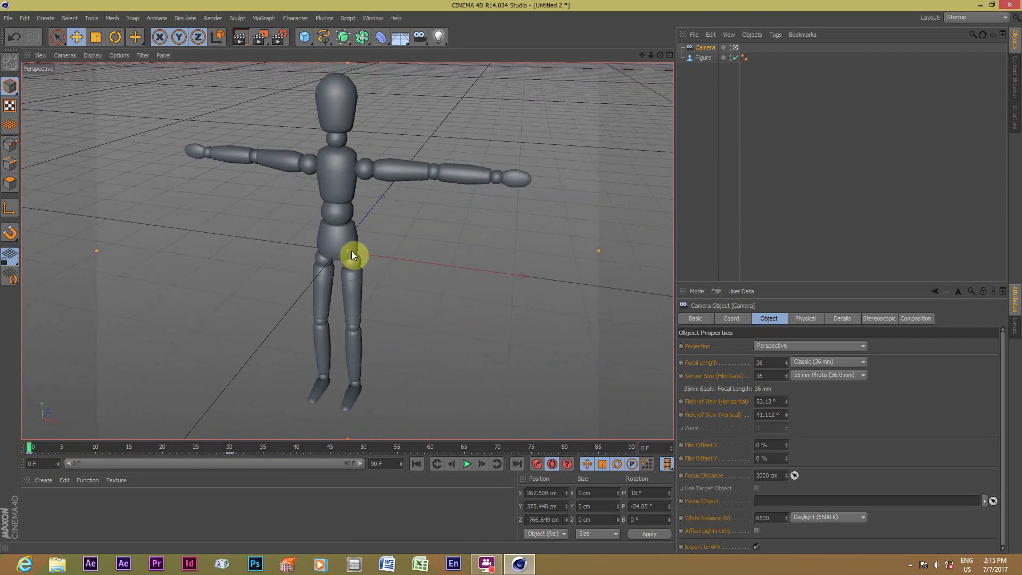
Step: Zoom the view and play back the camera move from frame 0
{"action": "scroll", "coordinate": [376, 270], "scroll_direction": "down", "scroll_amount": 3}
{"action": "scroll", "coordinate": [376, 270], "scroll_direction": "down", "scroll_amount": 3}
{"action": "scroll", "coordinate": [371, 273], "scroll_direction": "down", "scroll_amount": 3}
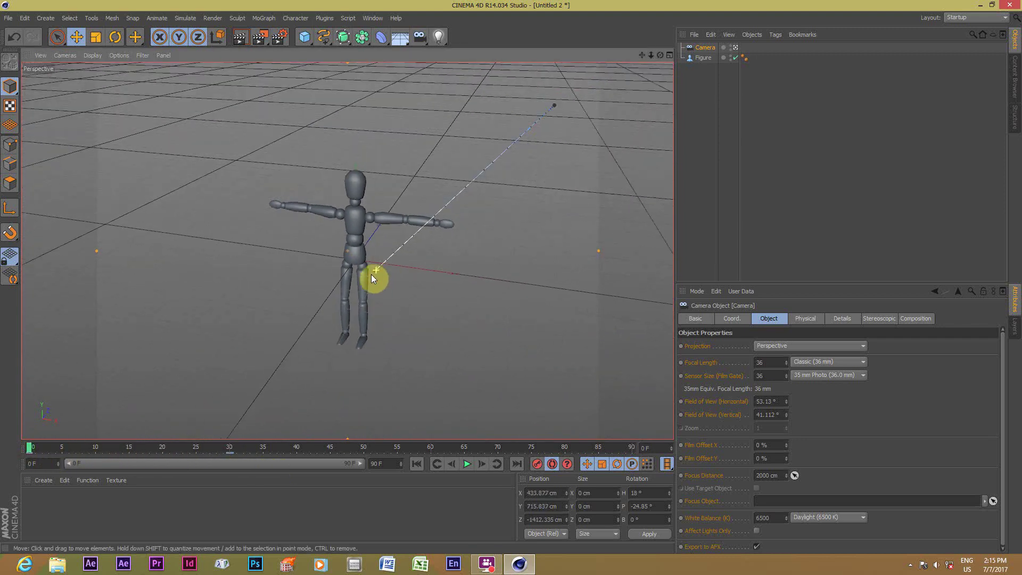
{"action": "scroll", "coordinate": [361, 310], "scroll_direction": "up", "scroll_amount": 1}
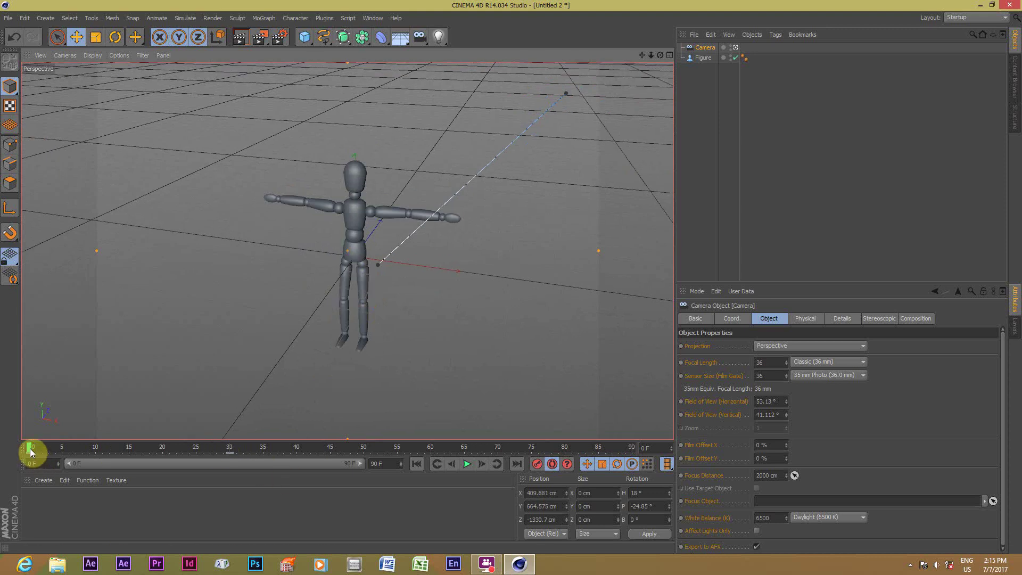
{"action": "left_click", "coordinate": [467, 464]}
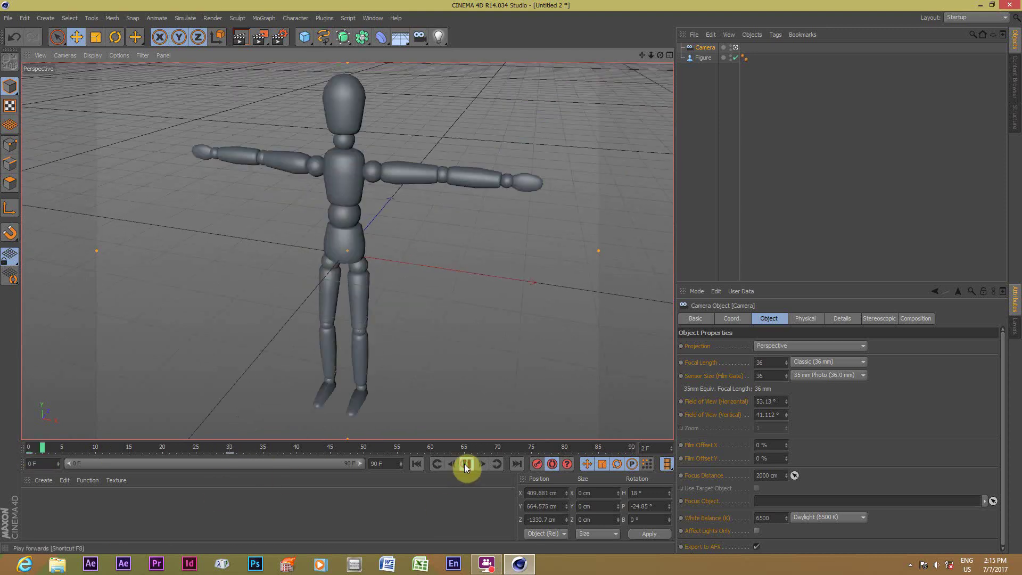
{"action": "left_click", "coordinate": [466, 464]}
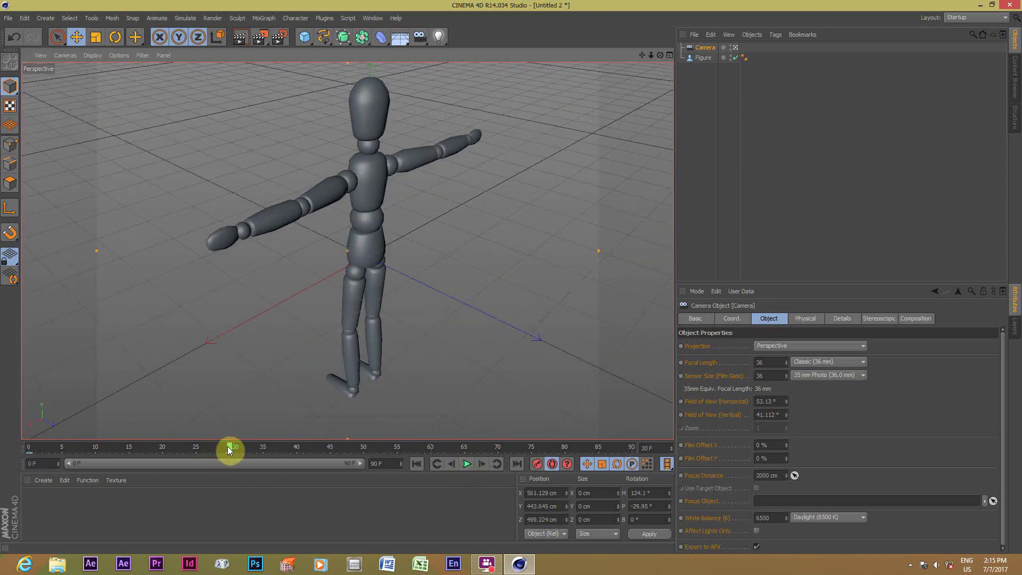
{"action": "mouse_move", "coordinate": [228, 446]}
{"action": "left_mouse_down"}
{"action": "mouse_move", "coordinate": [27, 448]}
{"action": "mouse_move", "coordinate": [229, 457]}
{"action": "left_mouse_up"}
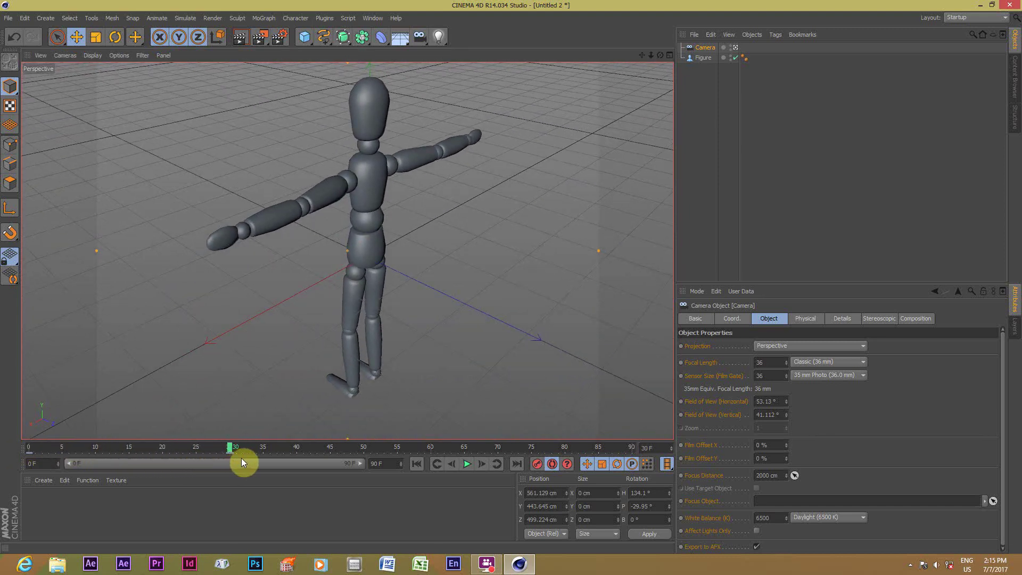
Step: Key new camera angles at frames 60 and 90, then return to frame 0
{"action": "left_click", "coordinate": [433, 449]}
{"action": "left_click_drag", "start_coordinate": [660, 55], "coordinate": [659, 56]}
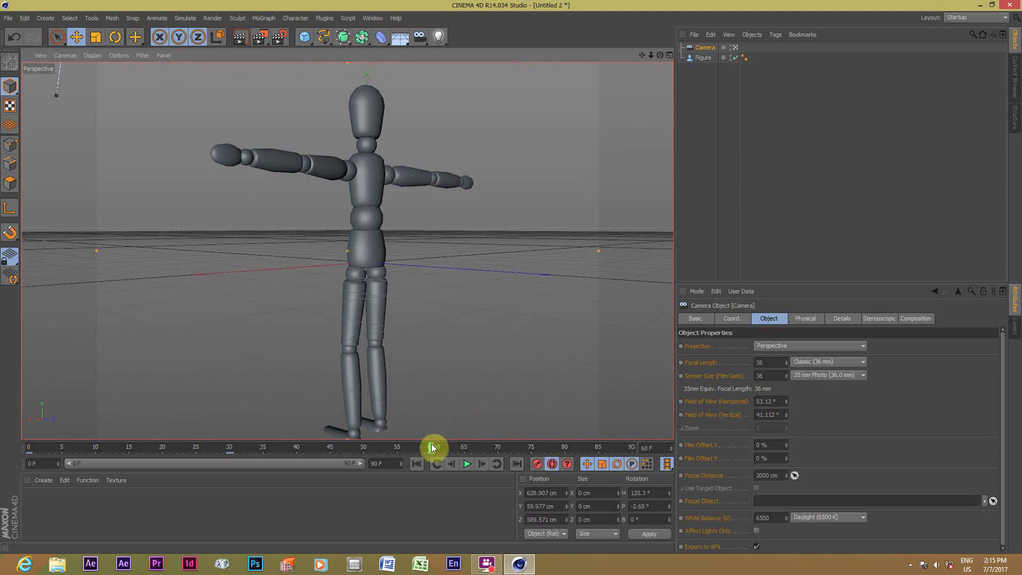
{"action": "mouse_move", "coordinate": [431, 447]}
{"action": "left_mouse_down"}
{"action": "mouse_move", "coordinate": [188, 500]}
{"action": "mouse_move", "coordinate": [33, 506]}
{"action": "mouse_move", "coordinate": [21, 492]}
{"action": "left_mouse_up"}
{"action": "mouse_move", "coordinate": [38, 450]}
{"action": "left_mouse_down"}
{"action": "mouse_move", "coordinate": [135, 472]}
{"action": "mouse_move", "coordinate": [223, 467]}
{"action": "mouse_move", "coordinate": [433, 497]}
{"action": "mouse_move", "coordinate": [445, 449]}
{"action": "mouse_move", "coordinate": [434, 447]}
{"action": "mouse_move", "coordinate": [647, 456]}
{"action": "mouse_move", "coordinate": [647, 416]}
{"action": "left_mouse_up"}
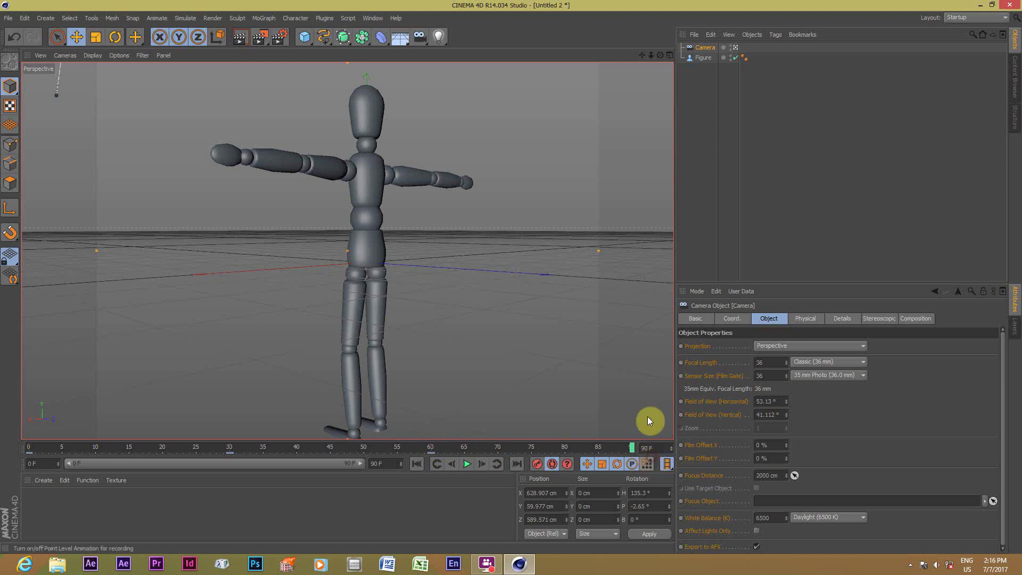
{"action": "left_click_drag", "start_coordinate": [662, 56], "coordinate": [662, 56]}
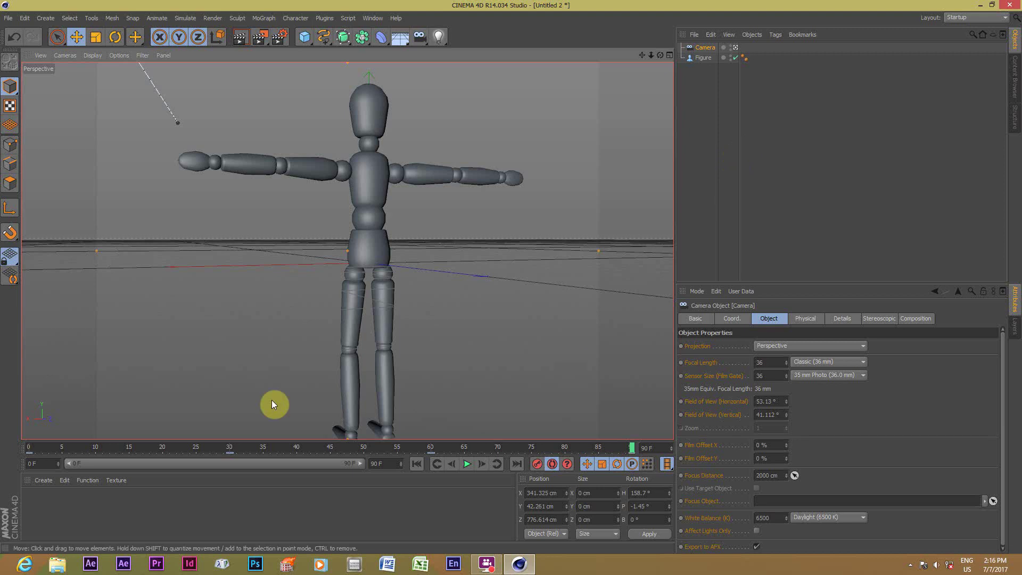
{"action": "left_click", "coordinate": [417, 464]}
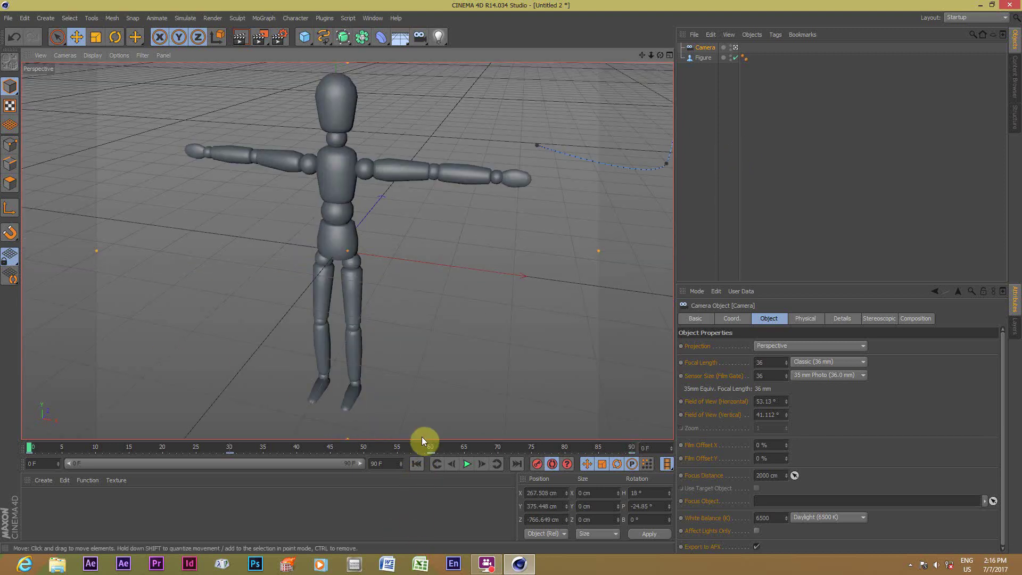
Step: Play the camera orbit, pause at frame 68, and create new empty project Untitled 3
{"action": "left_click", "coordinate": [466, 464]}
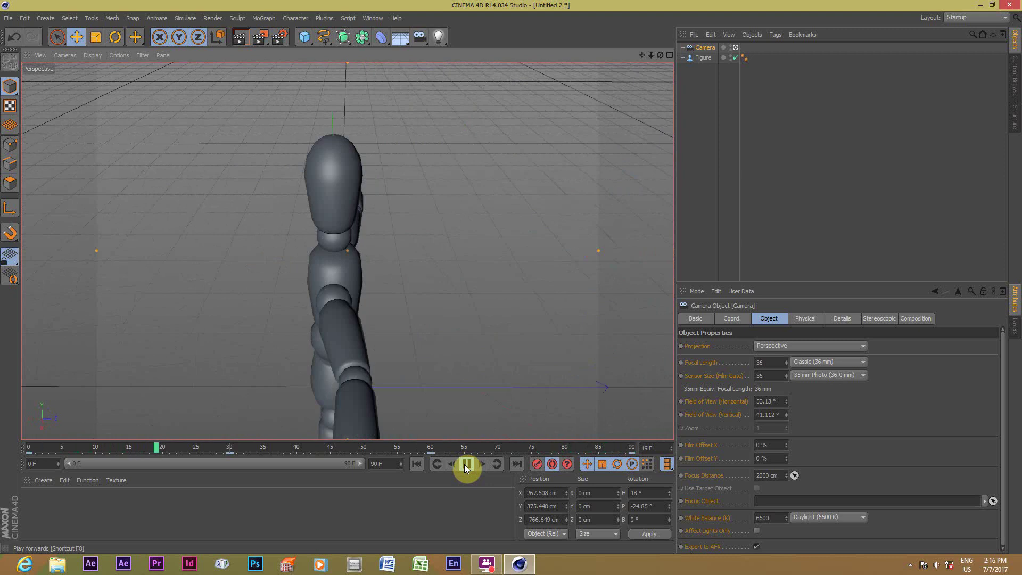
{"action": "left_click", "coordinate": [464, 464]}
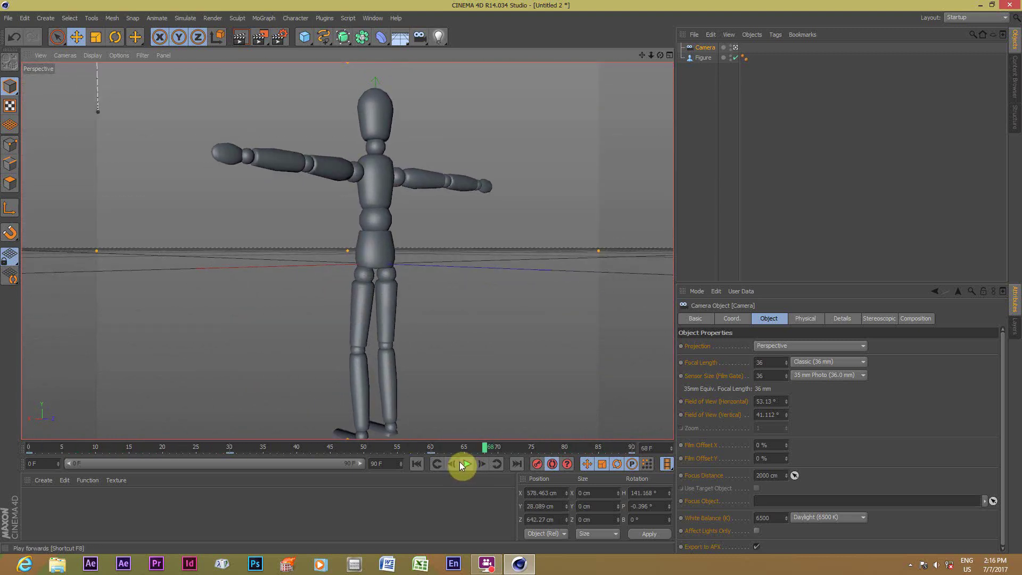
{"action": "left_click", "coordinate": [9, 17]}
{"action": "left_click", "coordinate": [17, 36]}
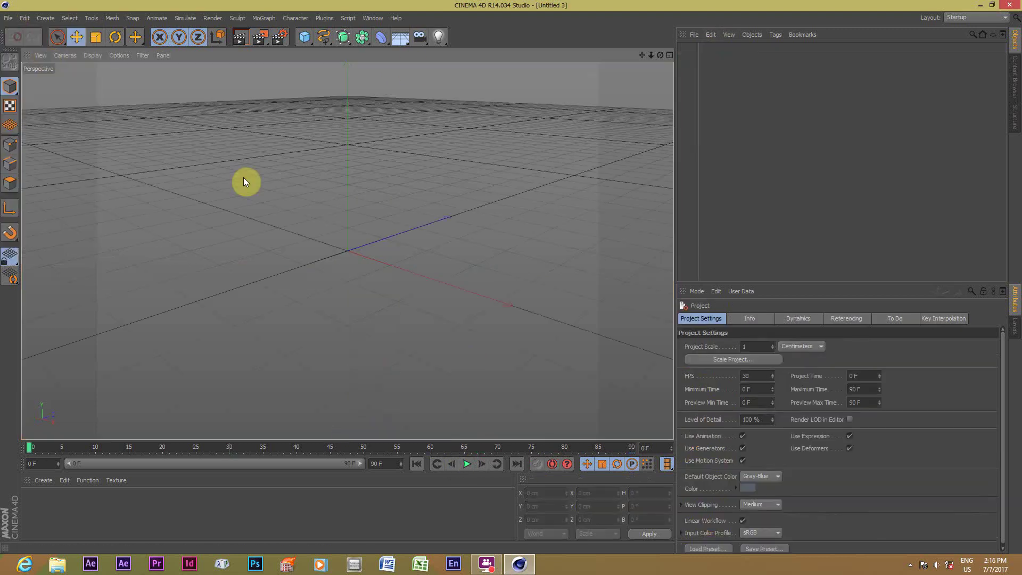
Step: Add a Platonic solid and a Camera object to Untitled 3
{"action": "left_click", "coordinate": [304, 37]}
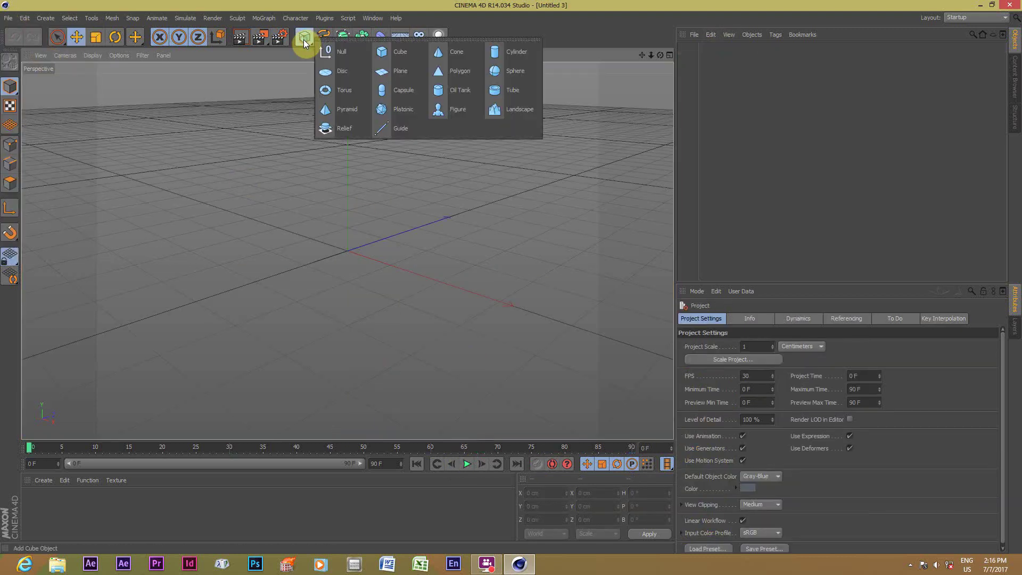
{"action": "left_click", "coordinate": [405, 110]}
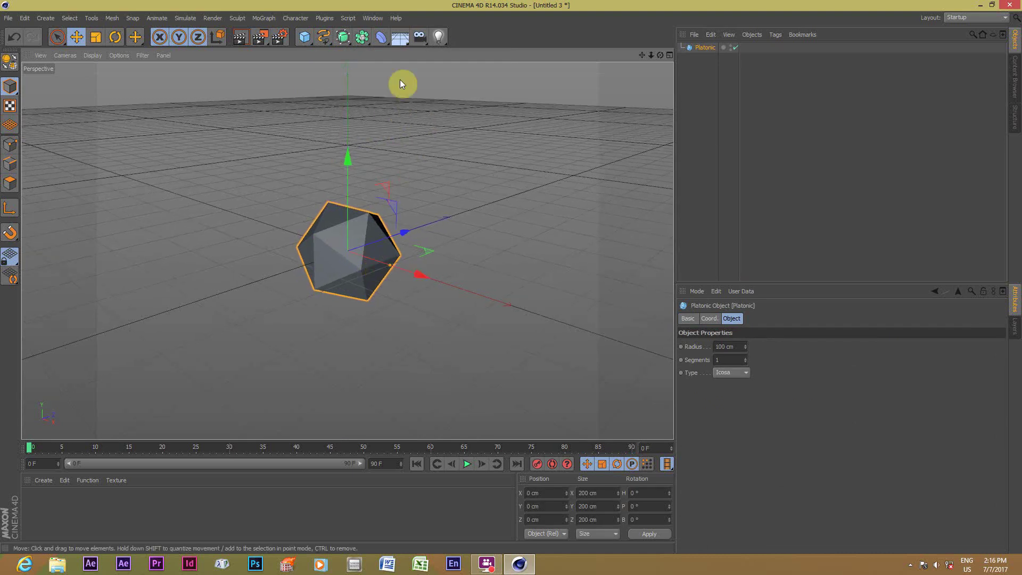
{"action": "left_click", "coordinate": [424, 39]}
{"action": "left_click", "coordinate": [459, 51]}
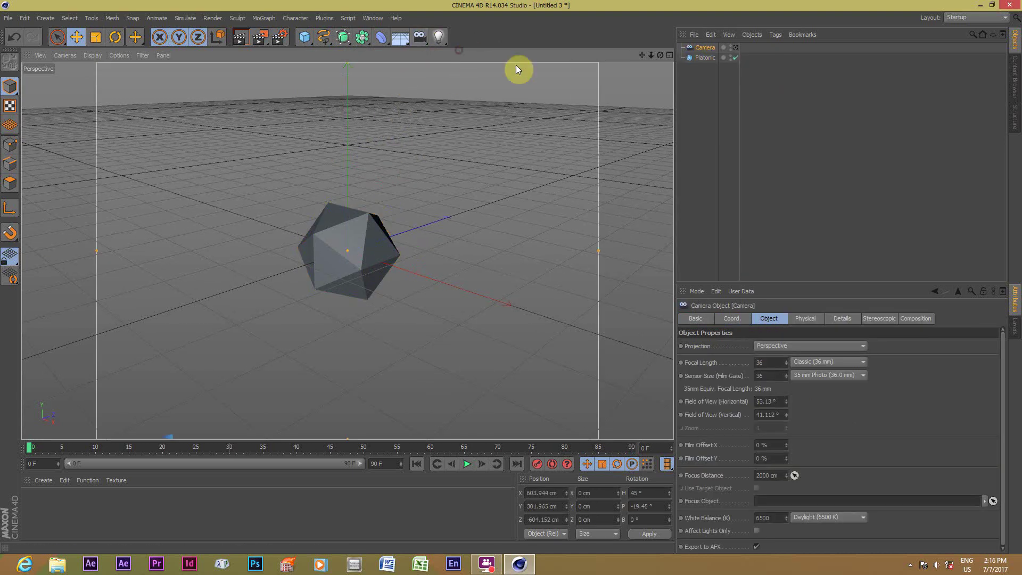
Step: View through the new camera, confirming Cameras > Use Camera, and enable Autokeying
{"action": "left_click", "coordinate": [735, 47]}
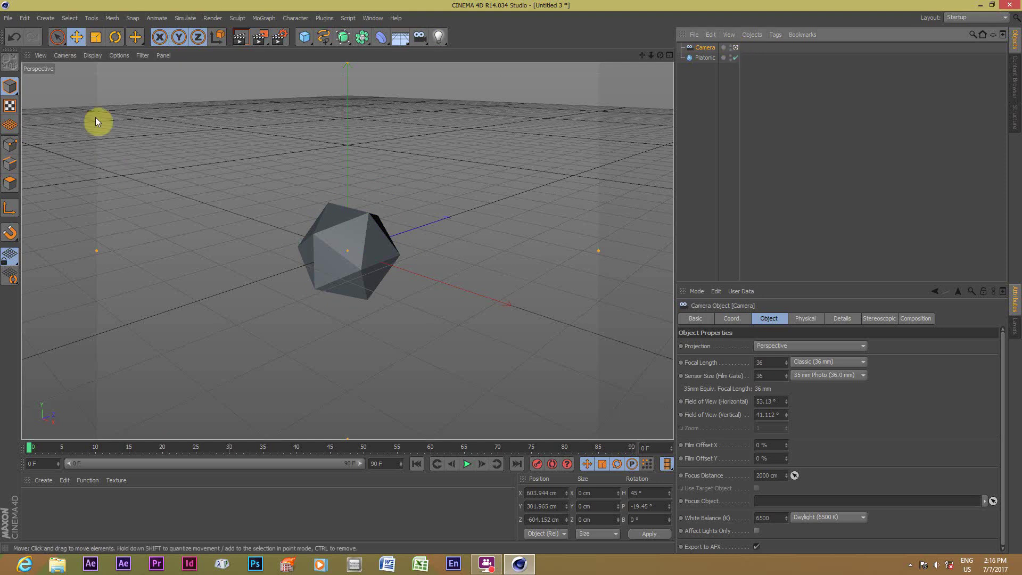
{"action": "left_click", "coordinate": [65, 56]}
{"action": "mouse_move", "coordinate": [83, 87]}
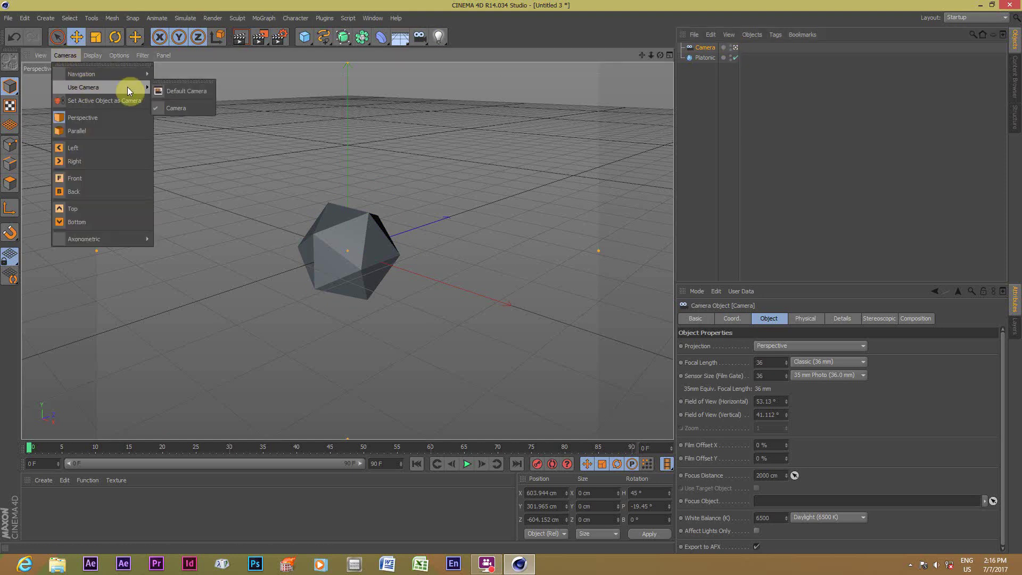
{"action": "left_click", "coordinate": [180, 110]}
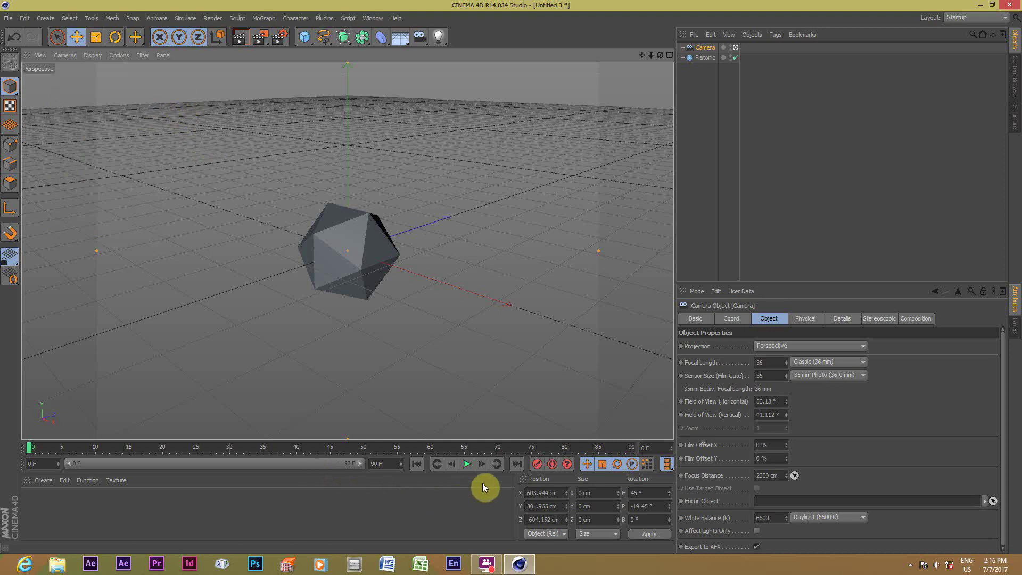
{"action": "left_click", "coordinate": [554, 464]}
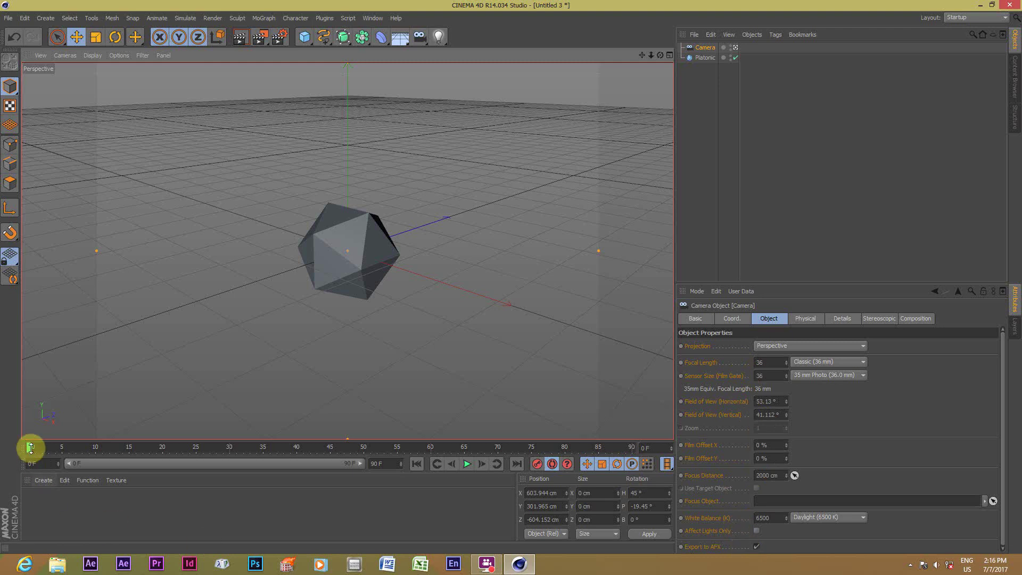
Step: Orbit the camera around the icosahedron at about frame 30 and scrub to review
{"action": "left_click_drag", "start_coordinate": [30, 446], "coordinate": [228, 465]}
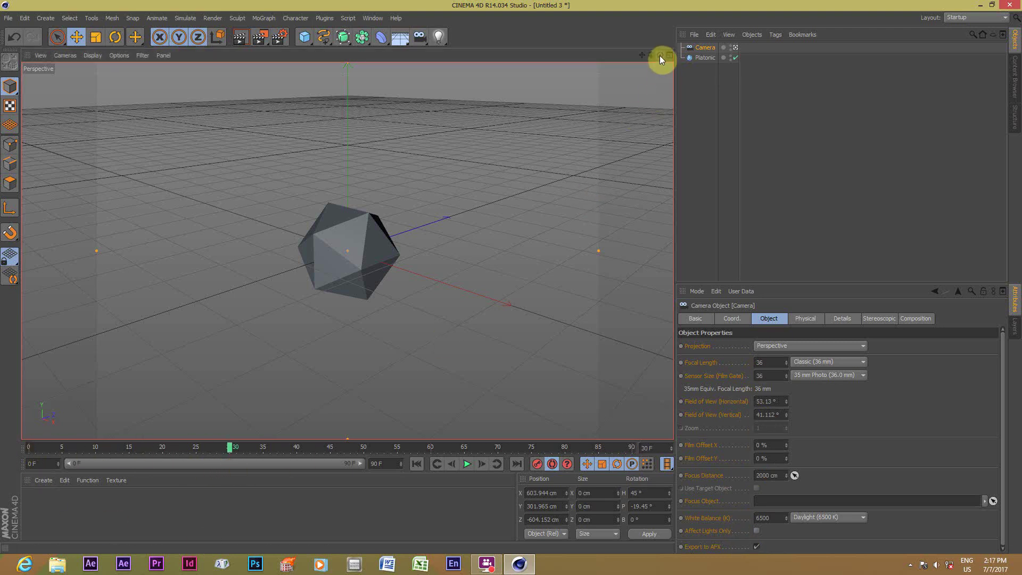
{"action": "left_click_drag", "start_coordinate": [660, 56], "coordinate": [532, 59]}
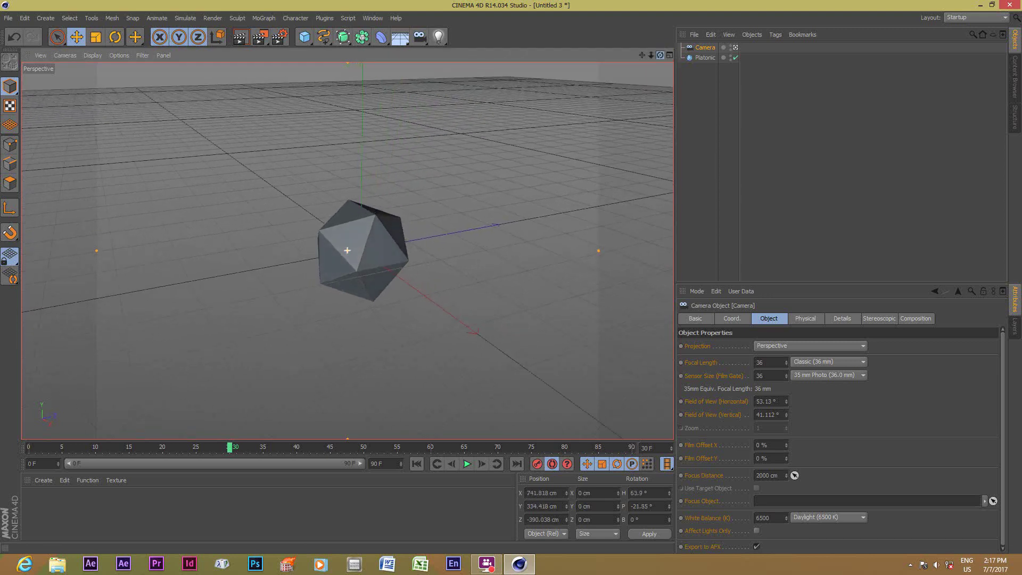
{"action": "left_click_drag", "start_coordinate": [347, 251], "coordinate": [347, 250]}
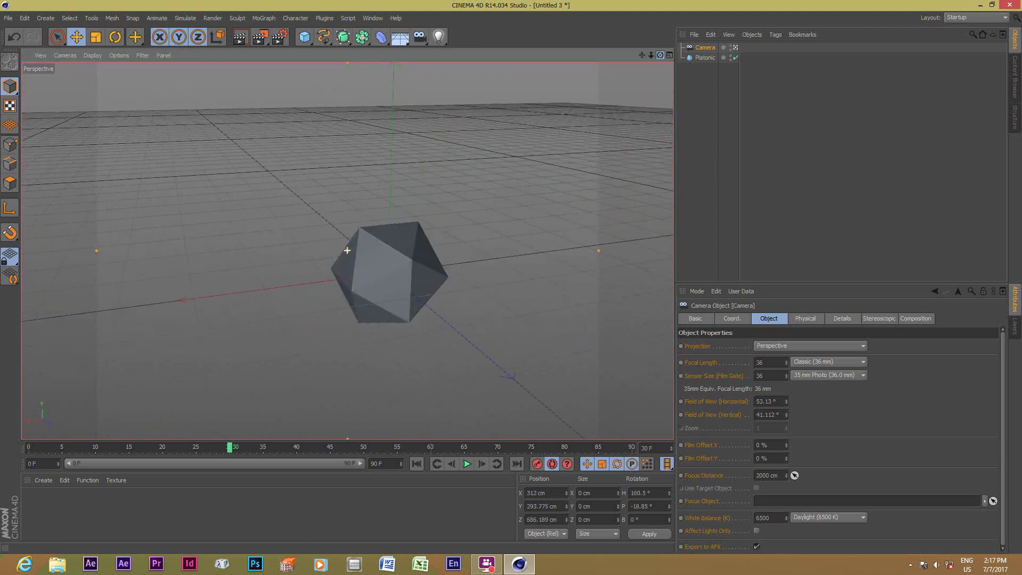
{"action": "left_click", "coordinate": [224, 447]}
{"action": "mouse_move", "coordinate": [224, 447]}
{"action": "left_mouse_down"}
{"action": "mouse_move", "coordinate": [45, 466]}
{"action": "mouse_move", "coordinate": [429, 478]}
{"action": "left_mouse_up"}
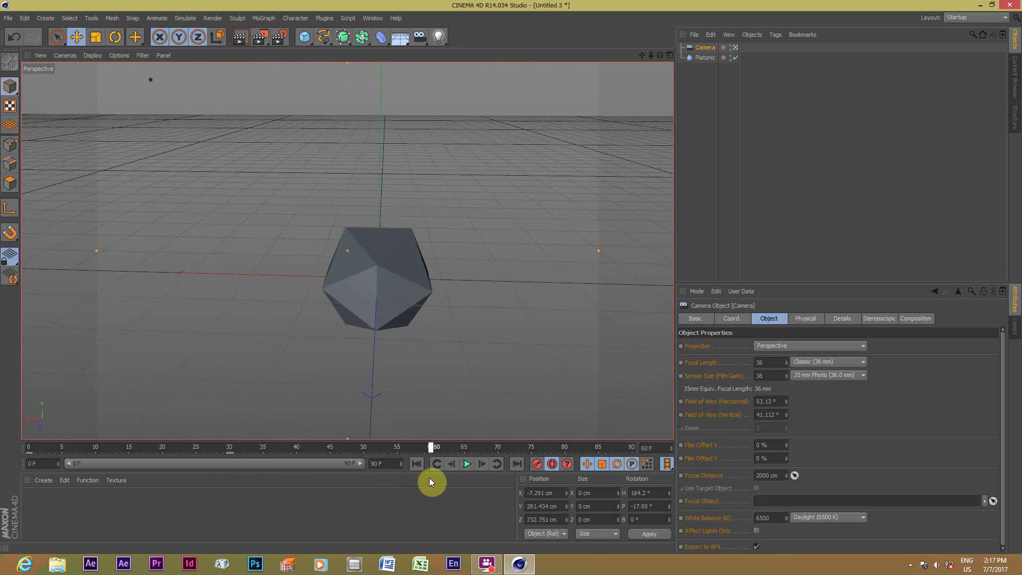
Step: Level the camera at frame 60 and swing it around the solid at frame 90
{"action": "mouse_move", "coordinate": [660, 55]}
{"action": "left_mouse_down"}
{"action": "mouse_move", "coordinate": [665, 85]}
{"action": "mouse_move", "coordinate": [657, 83]}
{"action": "left_mouse_up"}
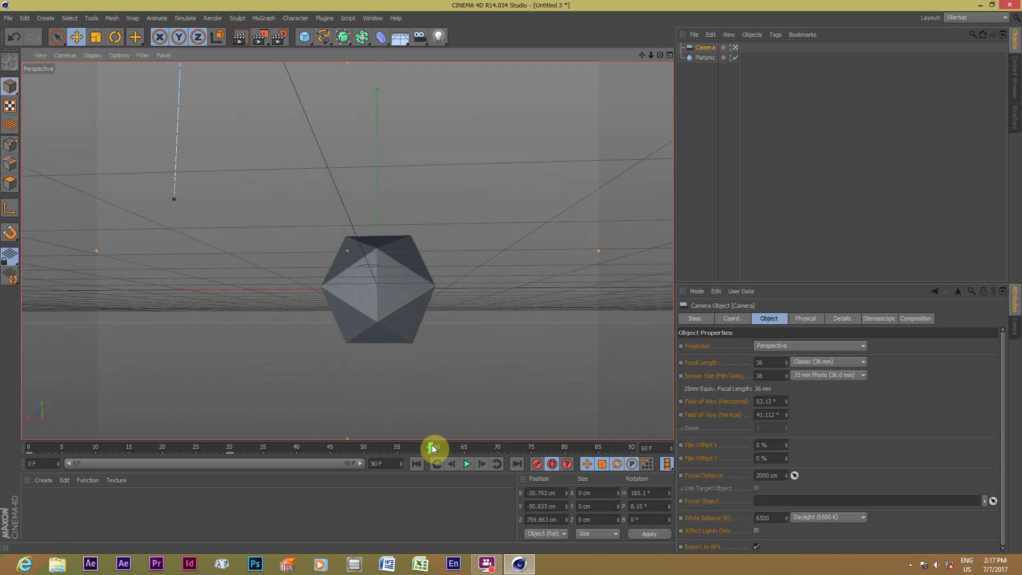
{"action": "mouse_move", "coordinate": [433, 445]}
{"action": "left_mouse_down"}
{"action": "mouse_move", "coordinate": [234, 470]}
{"action": "mouse_move", "coordinate": [21, 460]}
{"action": "mouse_move", "coordinate": [429, 484]}
{"action": "left_mouse_up"}
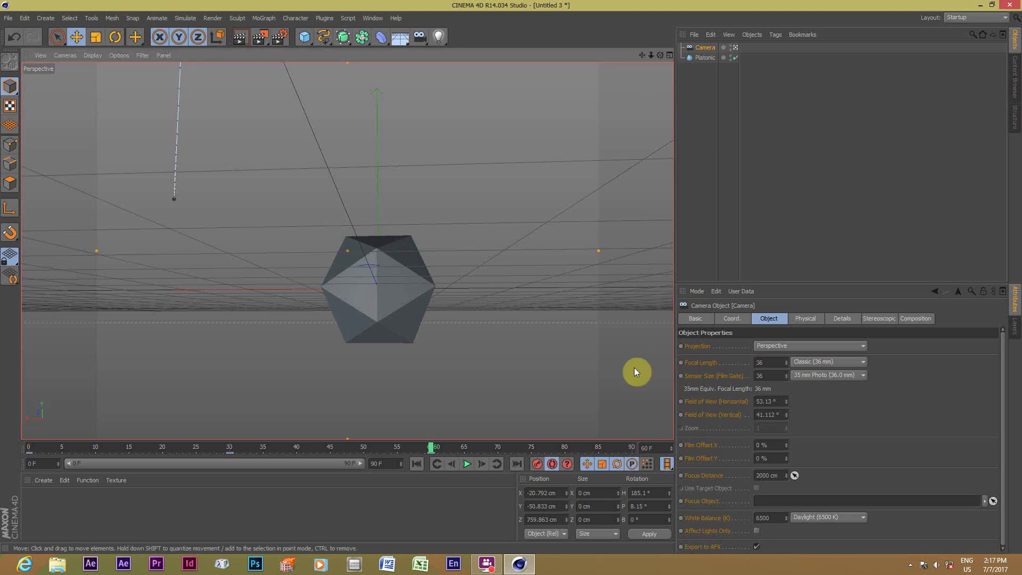
{"action": "left_click", "coordinate": [631, 449]}
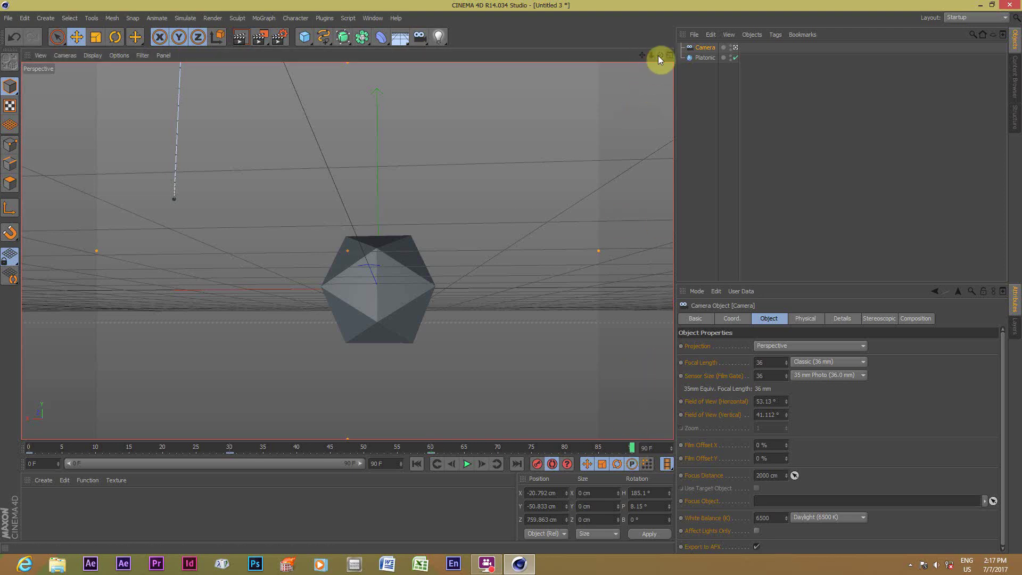
{"action": "mouse_move", "coordinate": [660, 55]}
{"action": "left_mouse_down"}
{"action": "mouse_move", "coordinate": [687, 56]}
{"action": "mouse_move", "coordinate": [676, 55]}
{"action": "left_mouse_up"}
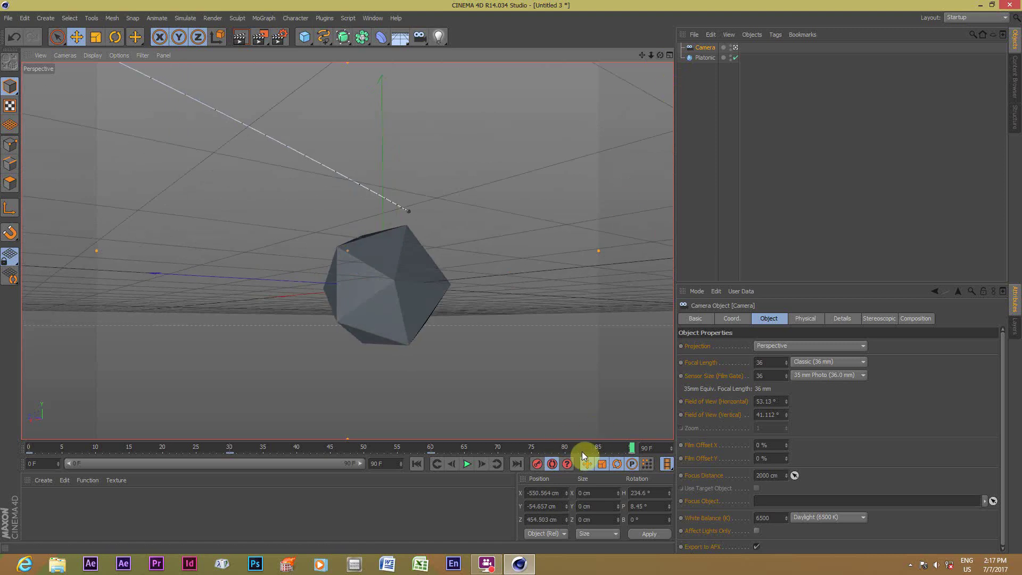
Step: Play the camera orbit around the Platonic solid from frame 0 and pause near frame 86
{"action": "left_click", "coordinate": [417, 463]}
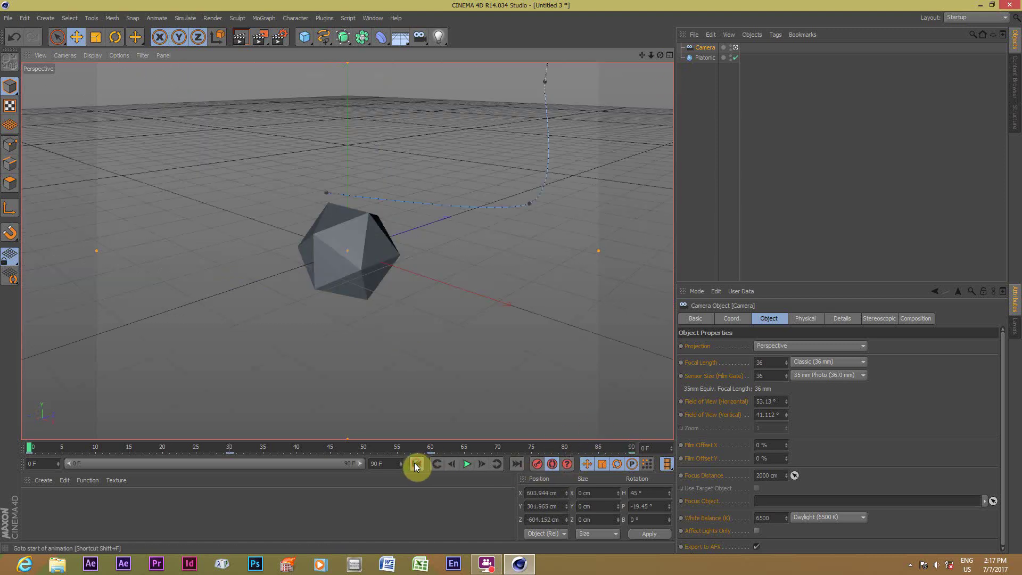
{"action": "left_click", "coordinate": [465, 465]}
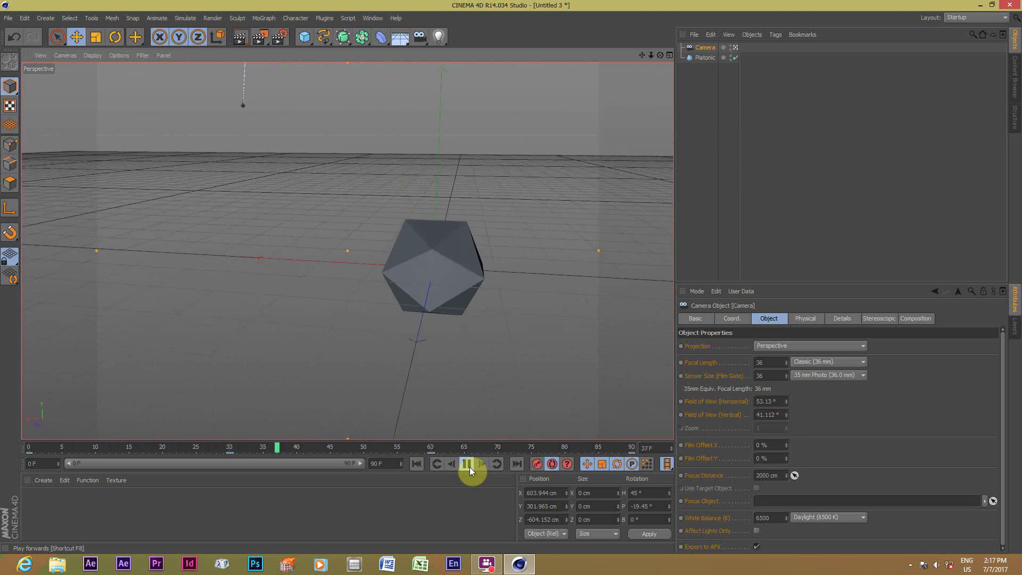
{"action": "left_click", "coordinate": [467, 466]}
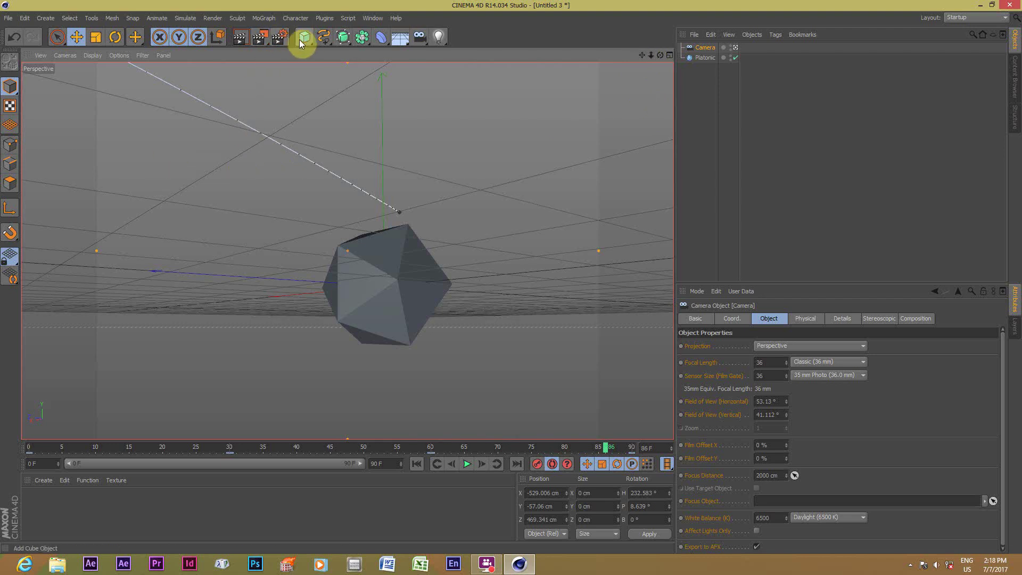
{"action": "left_click", "coordinate": [7, 17]}
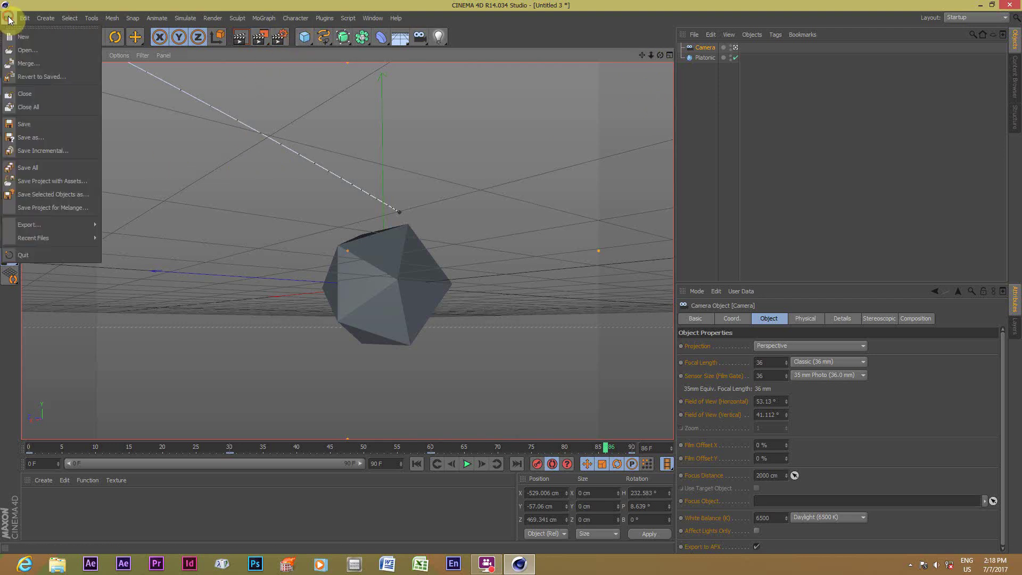
Step: Close the Platonic scene without saving and add a Cube to the new empty project
{"action": "left_click", "coordinate": [35, 105]}
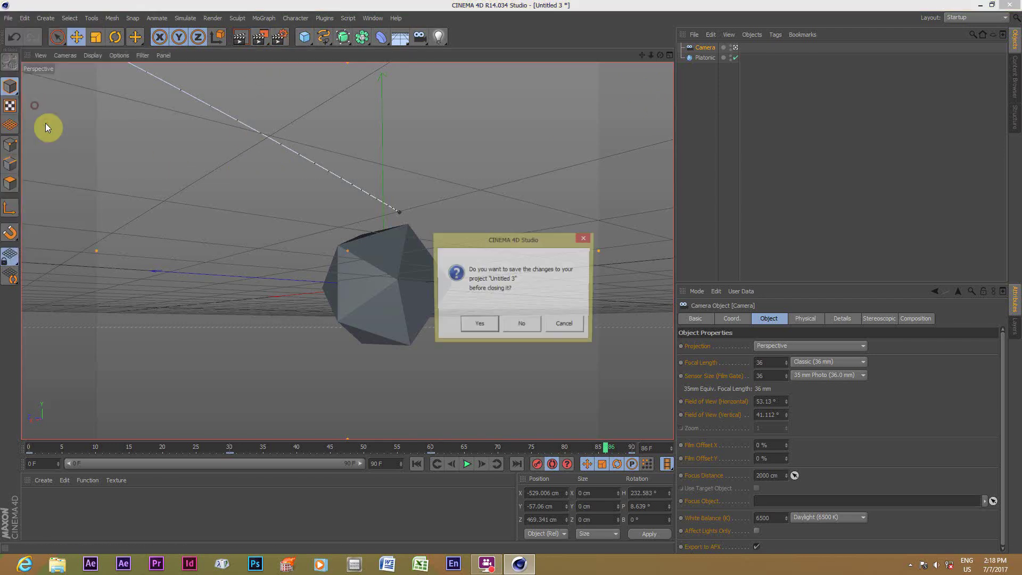
{"action": "left_click", "coordinate": [524, 327]}
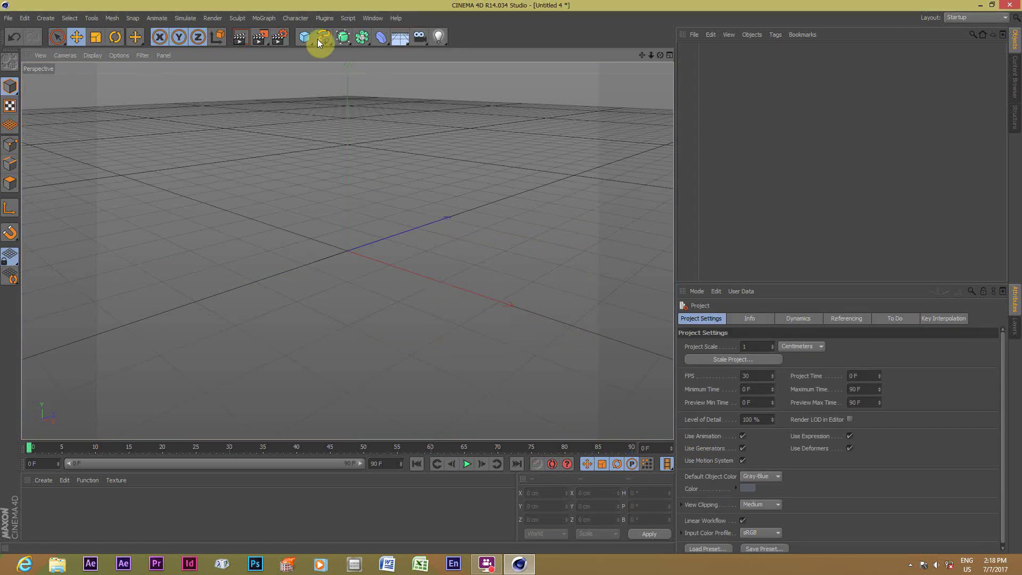
{"action": "left_click", "coordinate": [311, 41]}
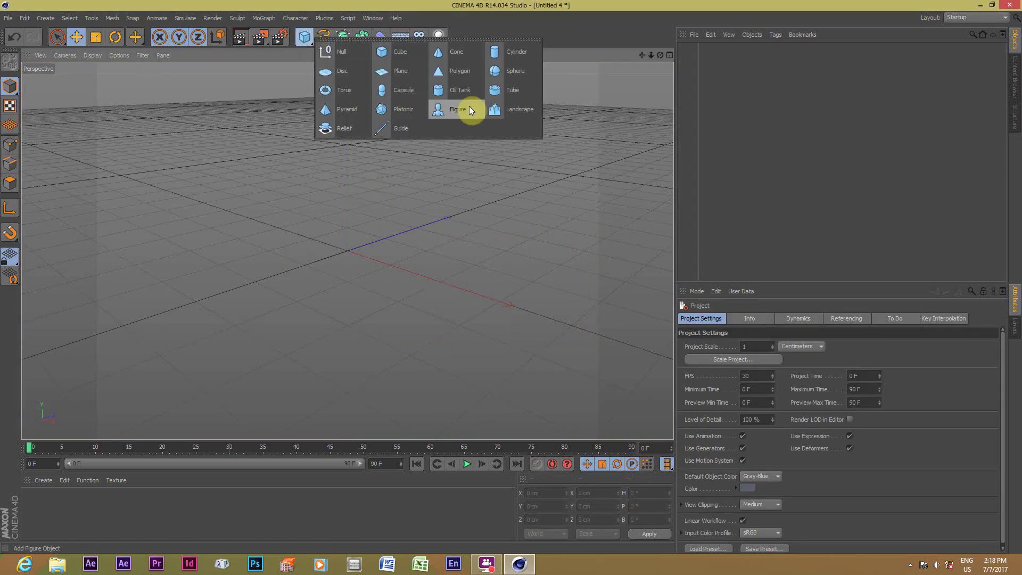
{"action": "left_click", "coordinate": [398, 56]}
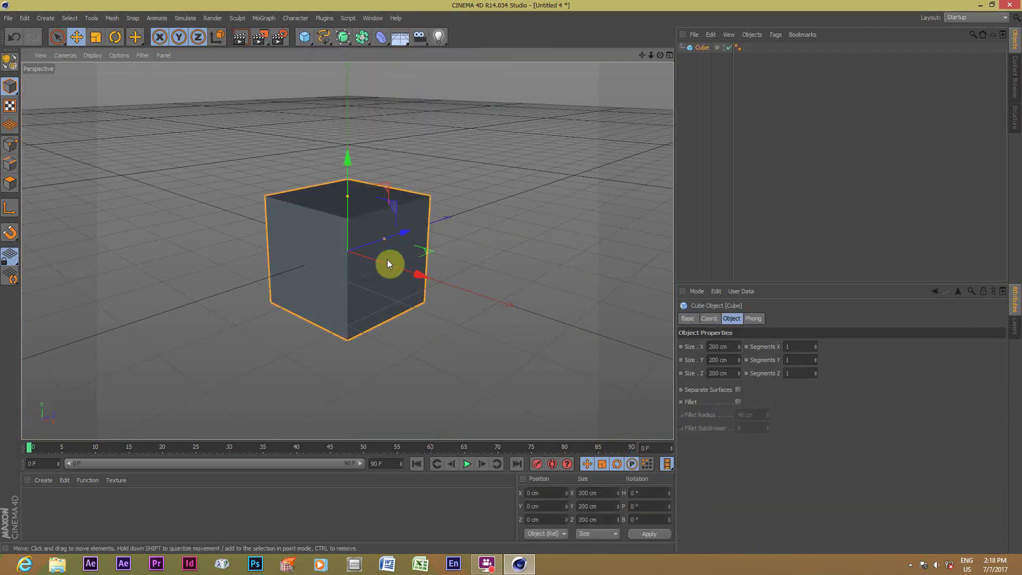
{"action": "scroll", "coordinate": [386, 270], "scroll_direction": "down", "scroll_amount": 2}
{"action": "scroll", "coordinate": [385, 271], "scroll_direction": "down", "scroll_amount": 2}
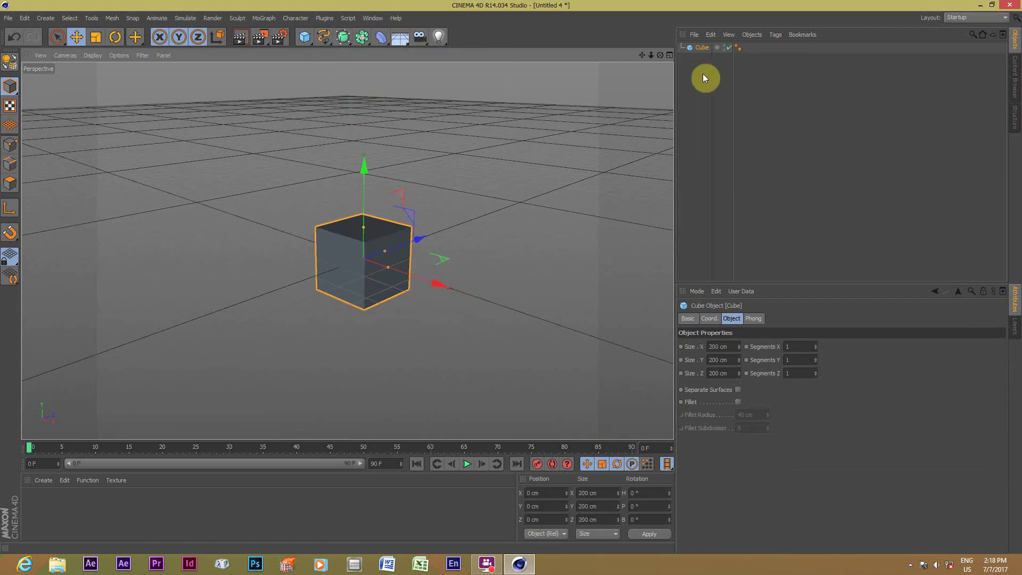
Step: Add a Camera, view through it in the viewport, and enable Automatic Keyframing at frame 0
{"action": "left_click", "coordinate": [419, 41]}
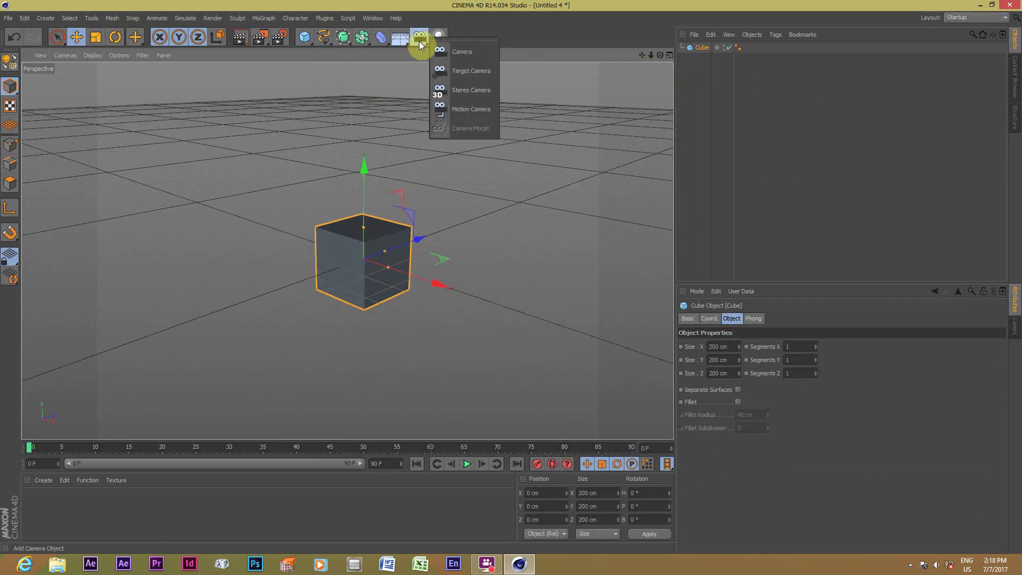
{"action": "left_click", "coordinate": [455, 49]}
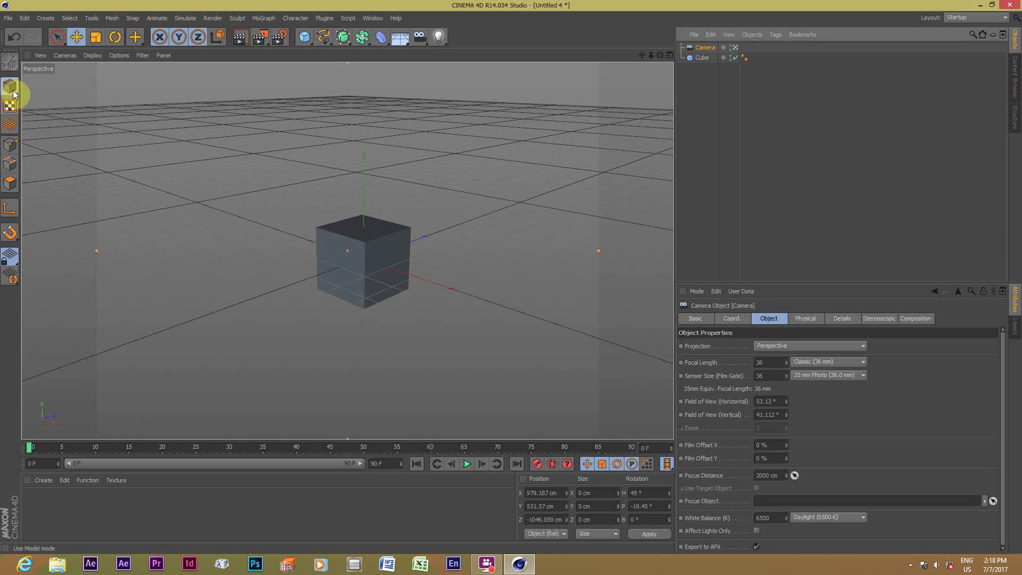
{"action": "left_click", "coordinate": [63, 56]}
{"action": "mouse_move", "coordinate": [83, 87]}
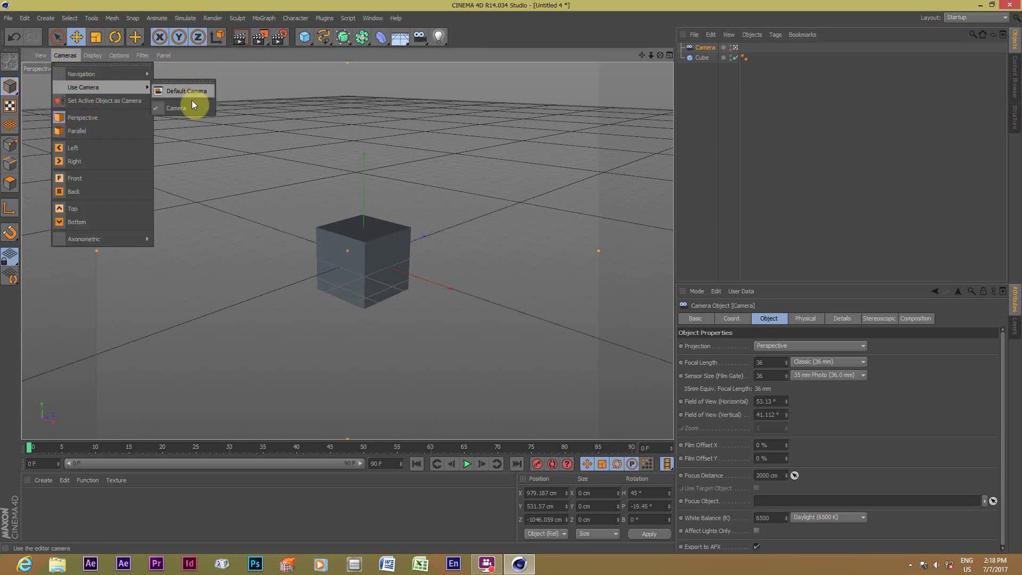
{"action": "left_click", "coordinate": [192, 101]}
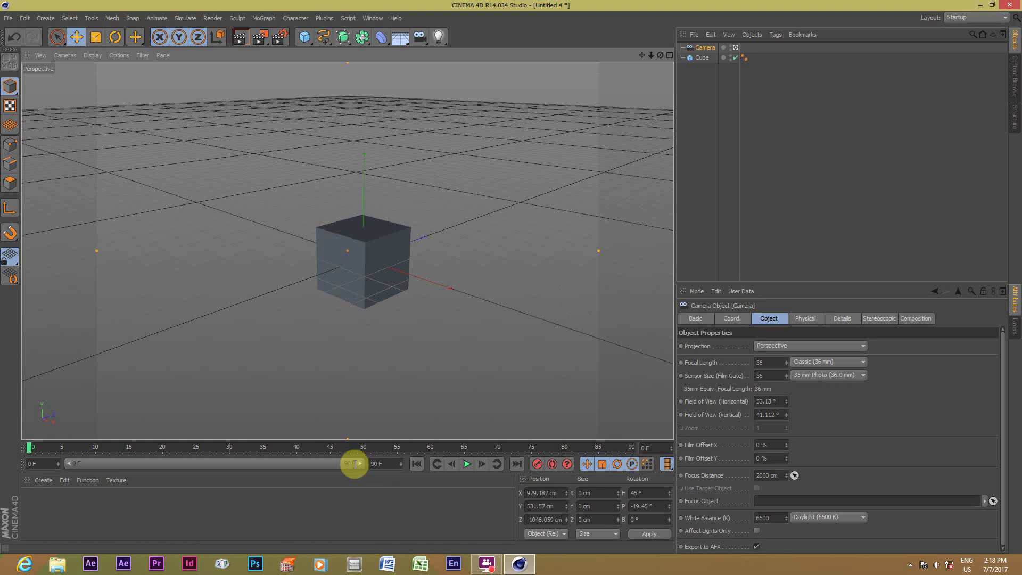
{"action": "mouse_move", "coordinate": [31, 450]}
{"action": "left_mouse_down"}
{"action": "mouse_move", "coordinate": [180, 461]}
{"action": "mouse_move", "coordinate": [9, 448]}
{"action": "left_mouse_up"}
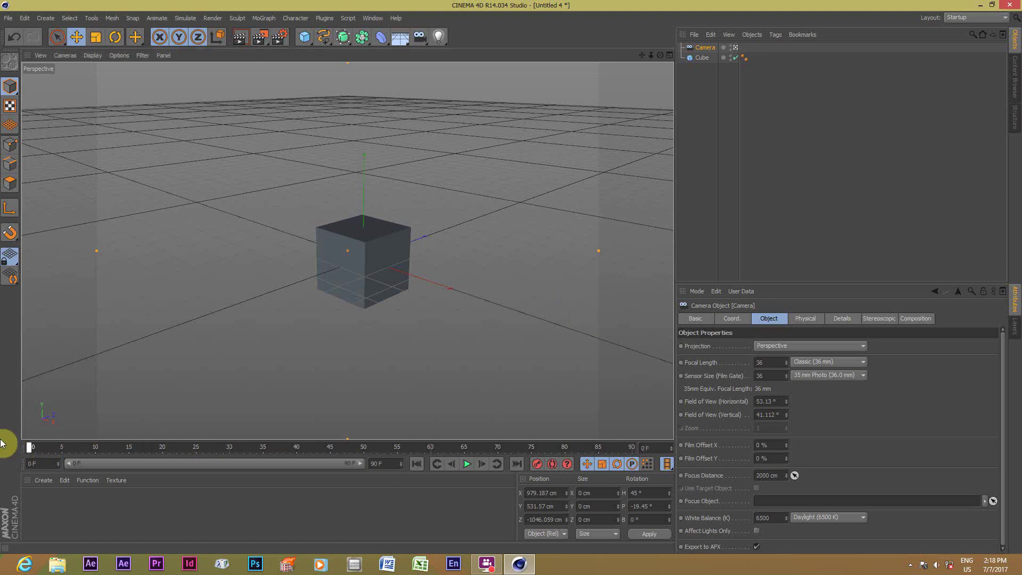
{"action": "left_click", "coordinate": [554, 463]}
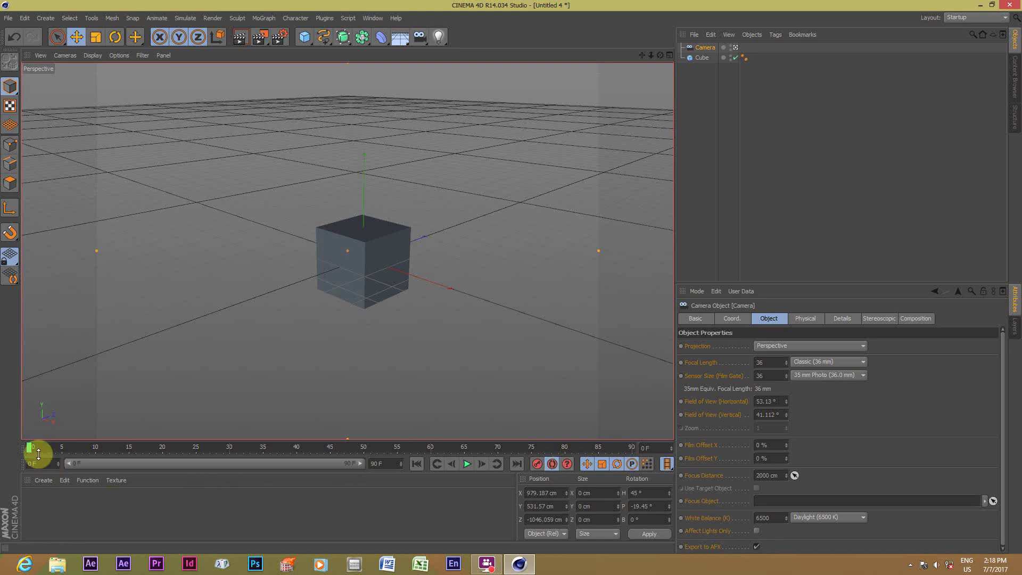
Step: Keyframe the camera dollied in close to the cube at frame 30 and pulled back at frame 60
{"action": "left_click_drag", "start_coordinate": [31, 448], "coordinate": [157, 449]}
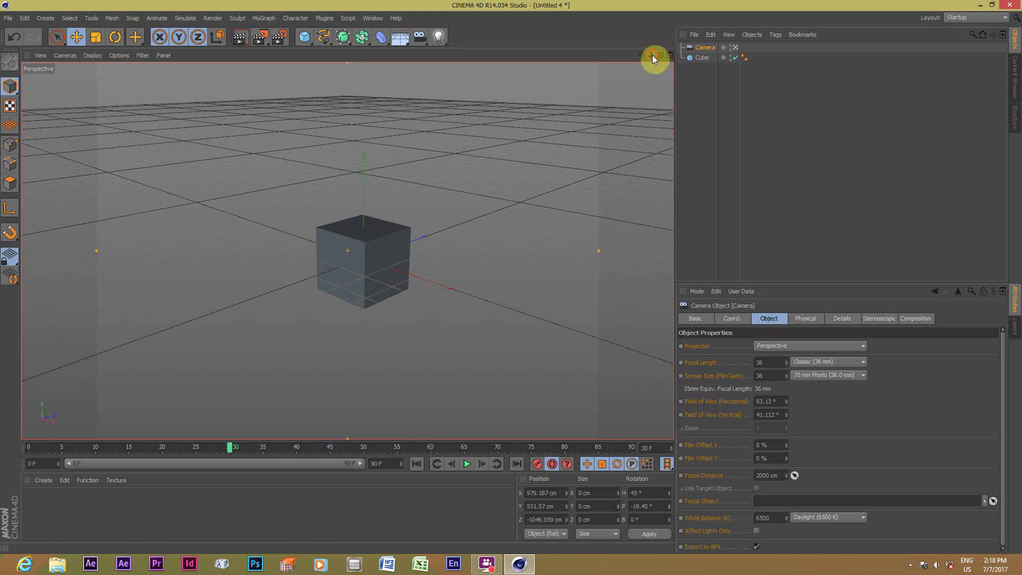
{"action": "left_click_drag", "start_coordinate": [653, 55], "coordinate": [692, 60]}
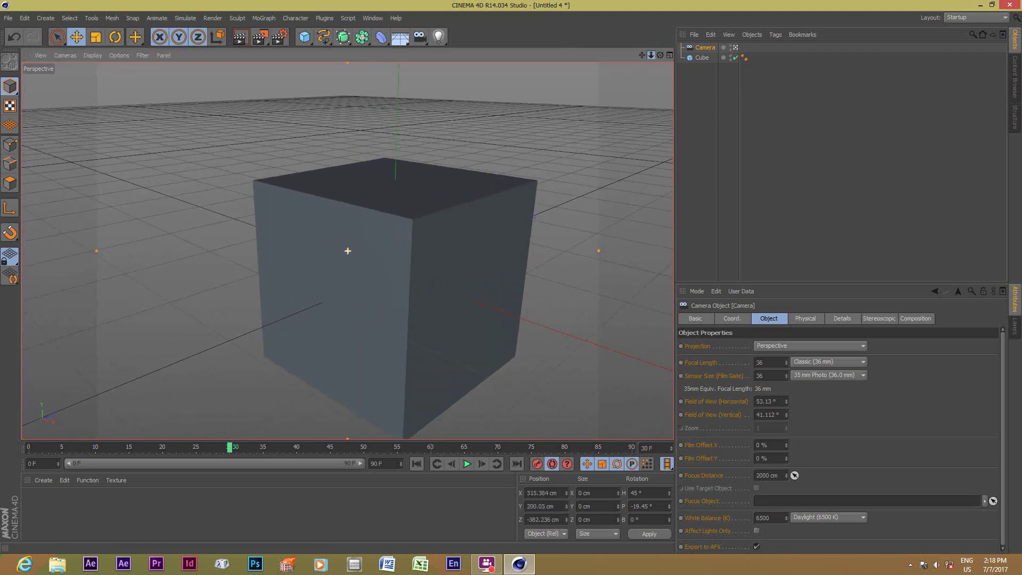
{"action": "mouse_move", "coordinate": [232, 447]}
{"action": "left_mouse_down"}
{"action": "mouse_move", "coordinate": [9, 466]}
{"action": "mouse_move", "coordinate": [45, 446]}
{"action": "mouse_move", "coordinate": [430, 474]}
{"action": "left_mouse_up"}
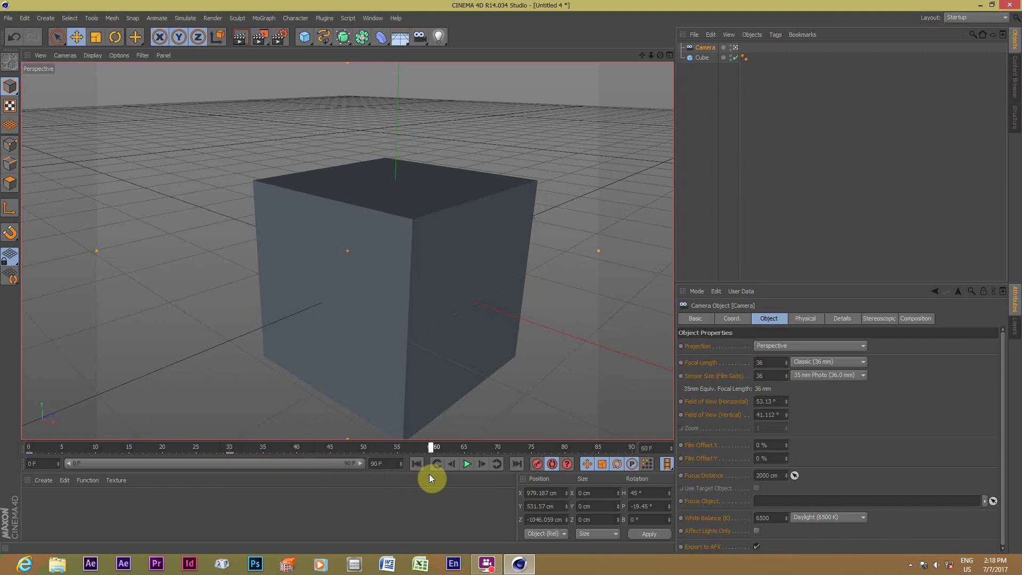
{"action": "left_click_drag", "start_coordinate": [650, 55], "coordinate": [596, 58]}
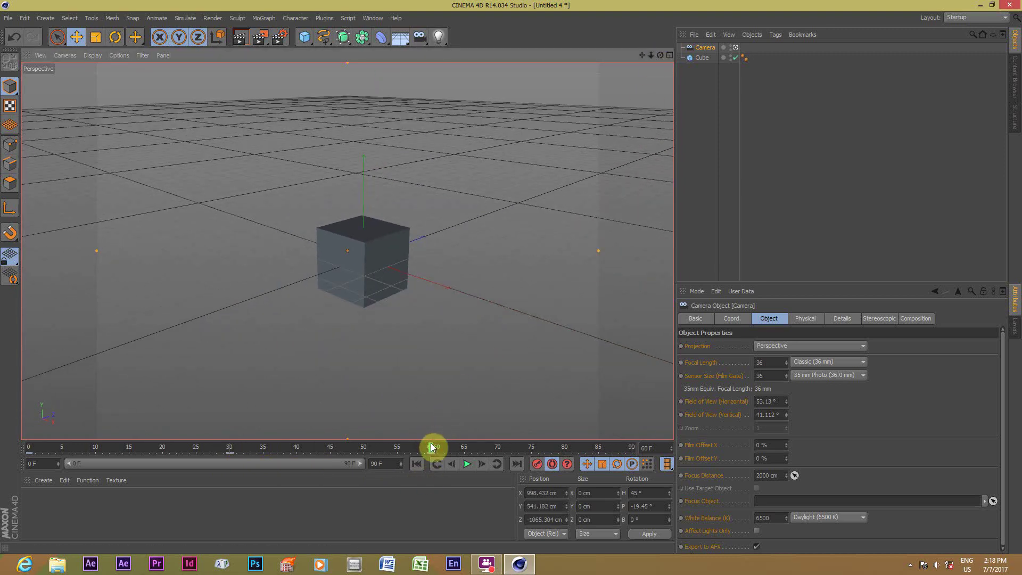
{"action": "mouse_move", "coordinate": [429, 447]}
{"action": "left_mouse_down"}
{"action": "mouse_move", "coordinate": [376, 461]}
{"action": "mouse_move", "coordinate": [29, 446]}
{"action": "left_mouse_up"}
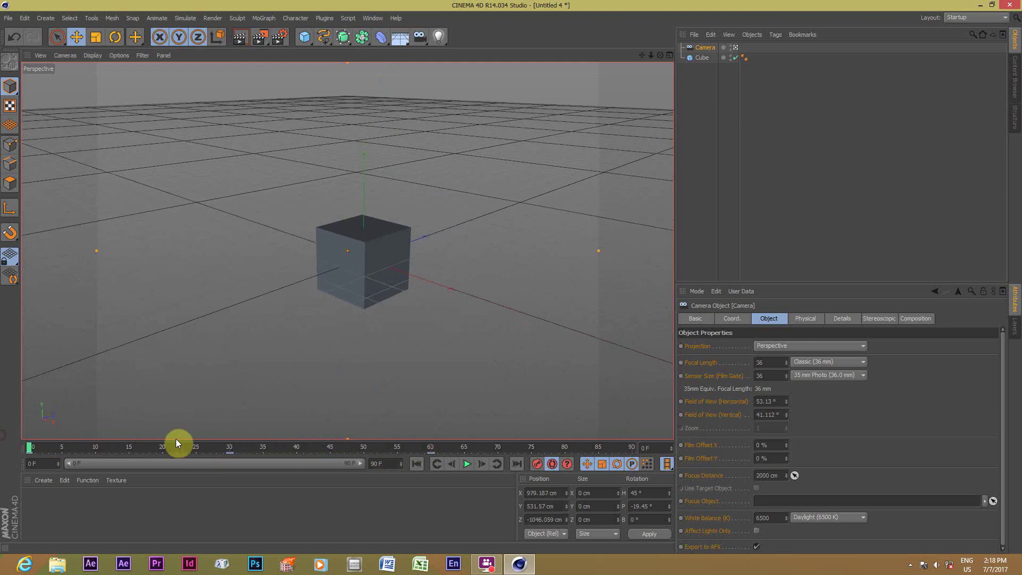
Step: Play the camera animation, pause at frame 66, then scrub and set the time near frame 59
{"action": "left_click", "coordinate": [469, 461]}
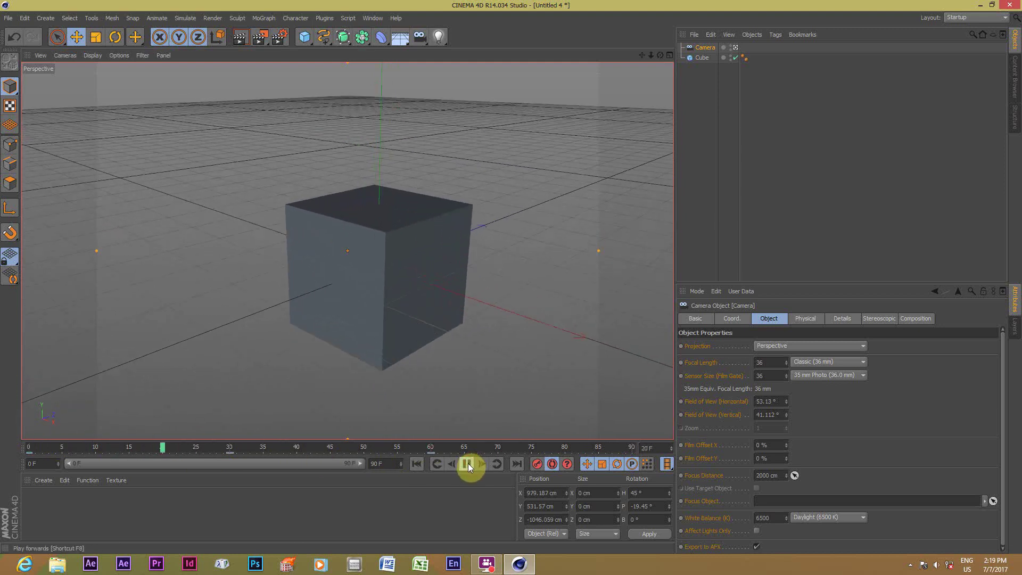
{"action": "left_click", "coordinate": [468, 463]}
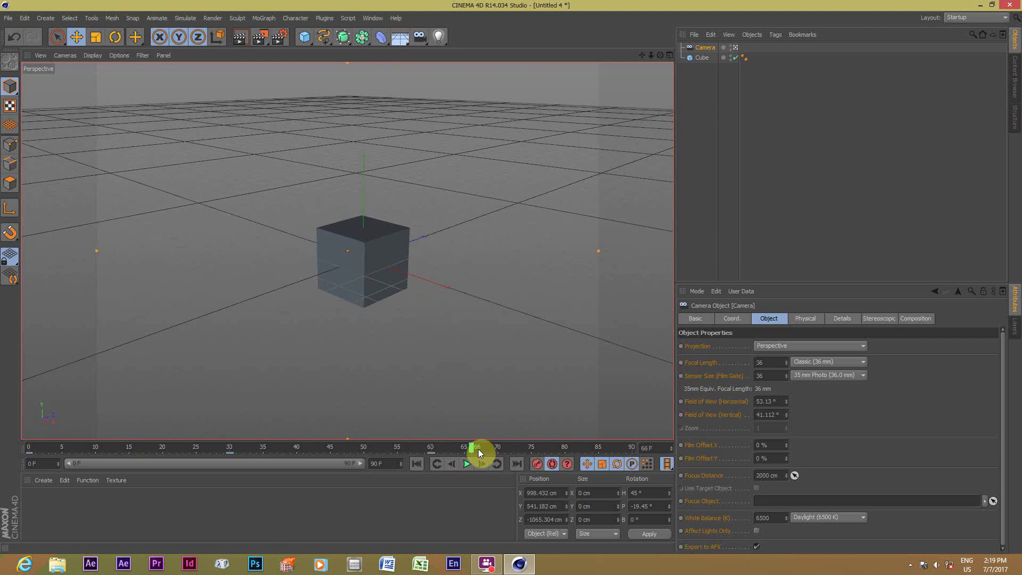
{"action": "left_click_drag", "start_coordinate": [477, 448], "coordinate": [586, 448]}
{"action": "left_click", "coordinate": [424, 449]}
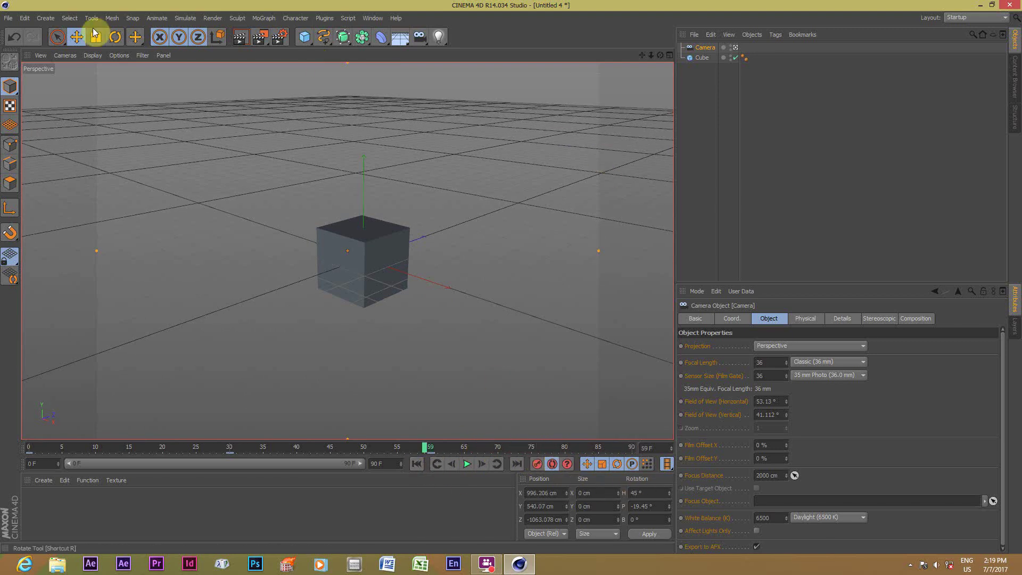
Step: Create new project Untitled 5, add a Cube, orbit the view, and add a Camera object
{"action": "left_click", "coordinate": [9, 17]}
{"action": "left_click", "coordinate": [21, 36]}
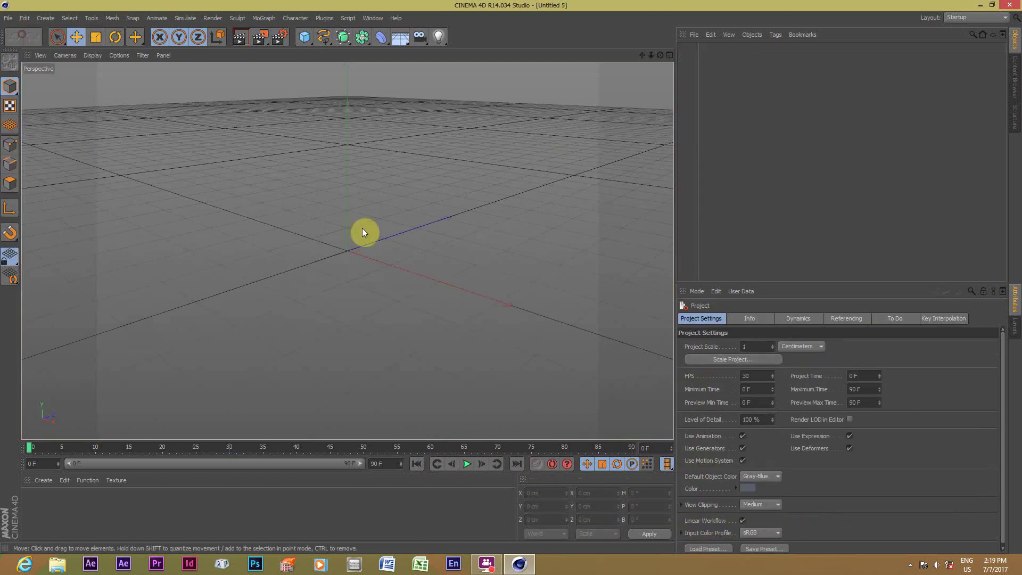
{"action": "left_click", "coordinate": [309, 39]}
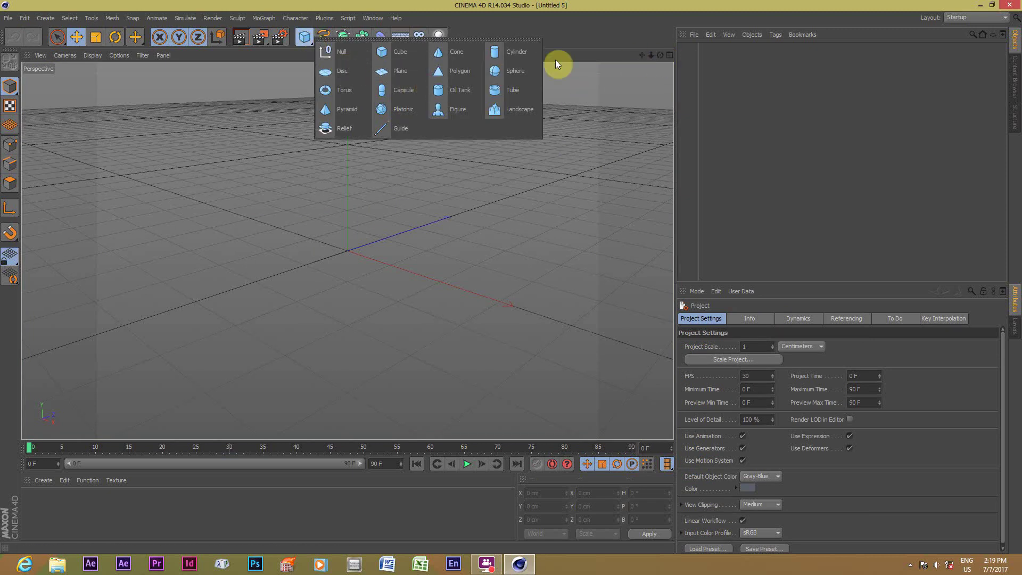
{"action": "left_click", "coordinate": [394, 51]}
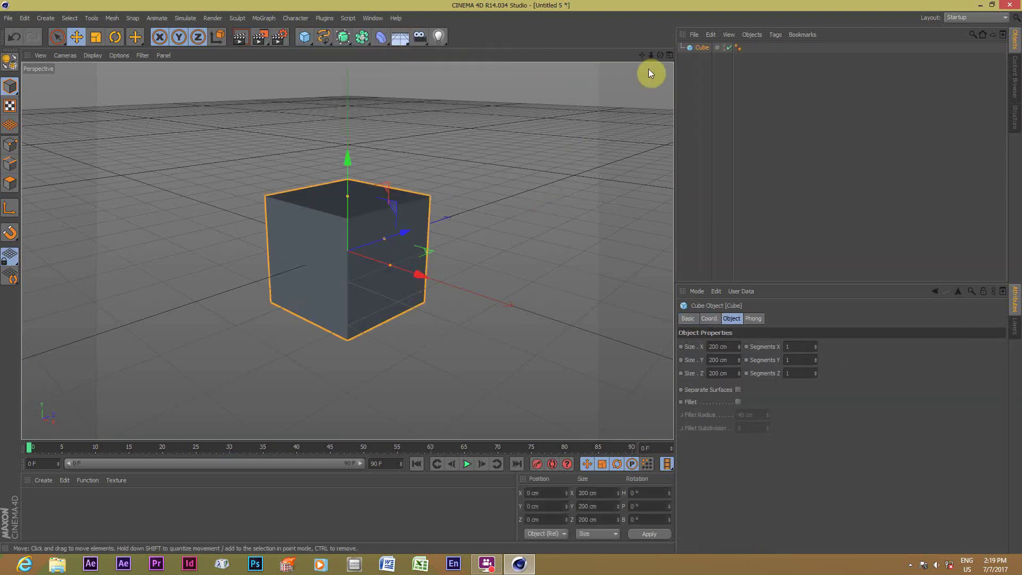
{"action": "scroll", "coordinate": [462, 260], "scroll_direction": "down", "scroll_amount": 3}
{"action": "left_click_drag", "start_coordinate": [464, 267], "coordinate": [622, 98], "text": "alt"}
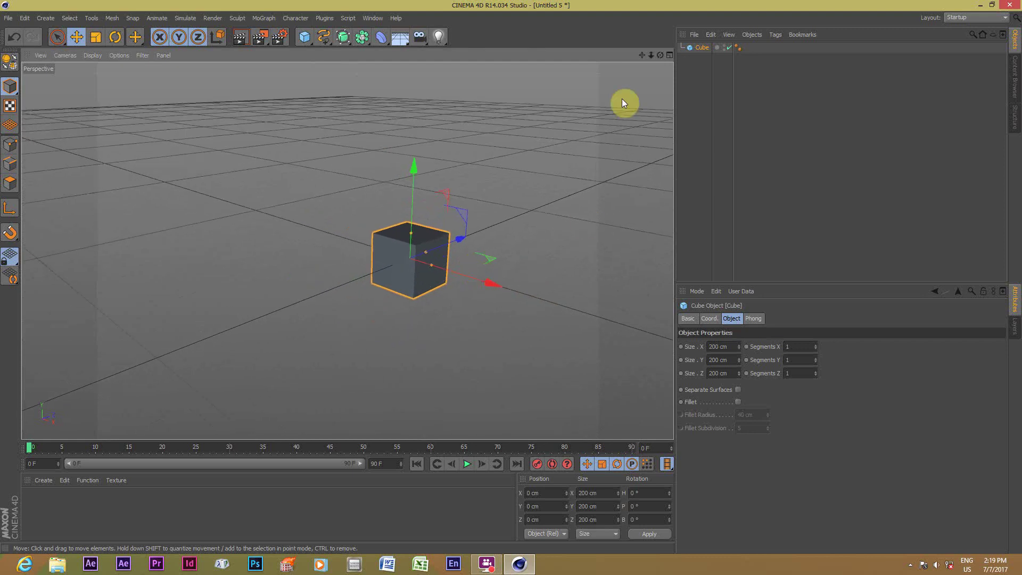
{"action": "left_click", "coordinate": [416, 40]}
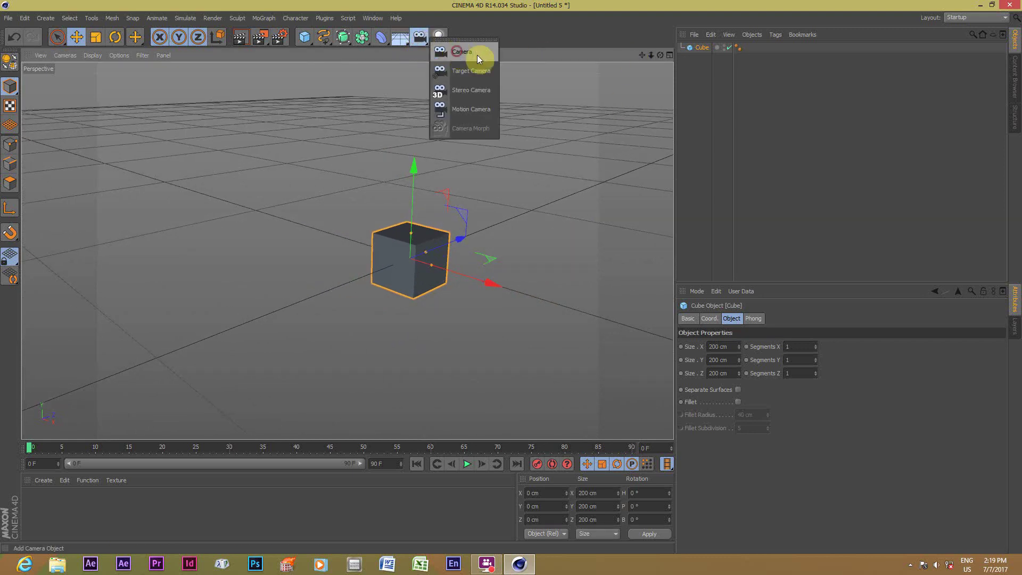
{"action": "left_click", "coordinate": [457, 51]}
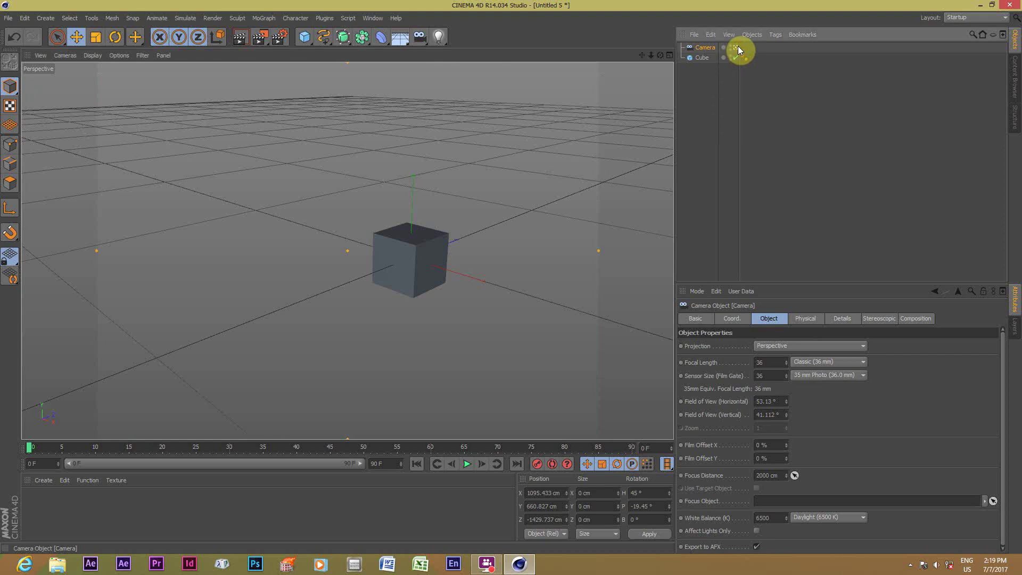
Step: Use the new Camera as the viewport camera and enable Automatic Keyframing at frame 0
{"action": "left_click", "coordinate": [65, 55]}
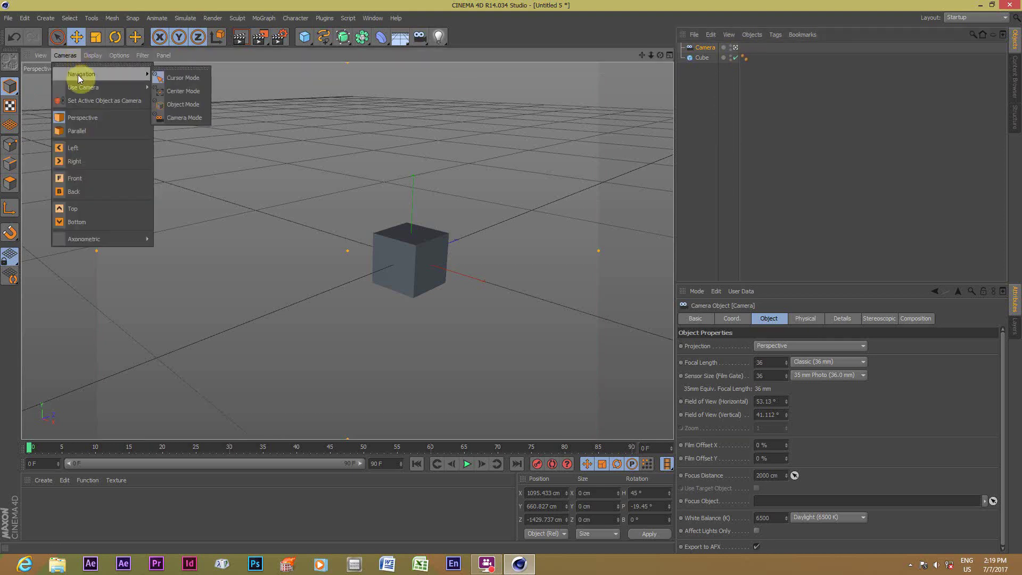
{"action": "mouse_move", "coordinate": [83, 87]}
{"action": "left_click", "coordinate": [184, 108]}
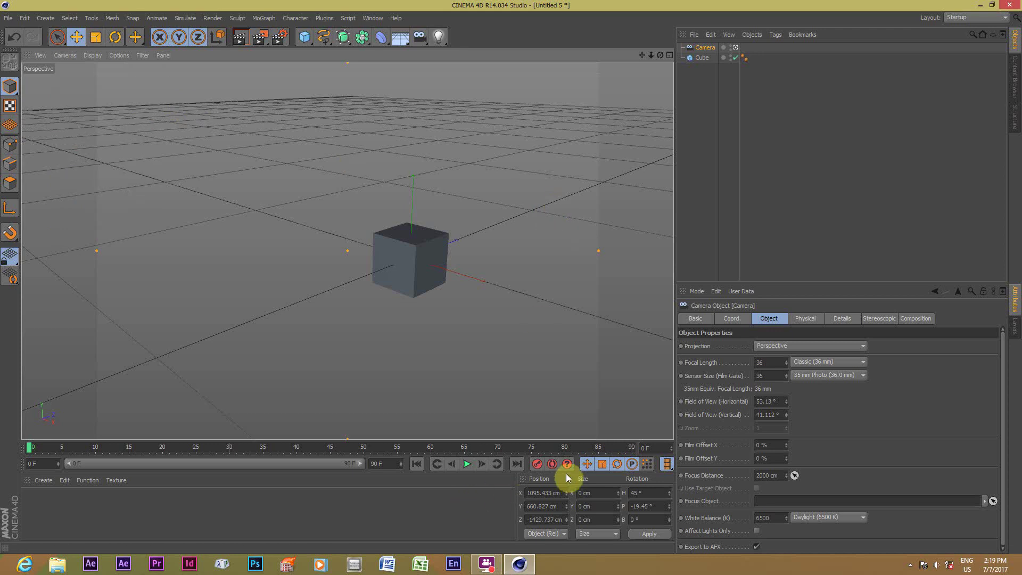
{"action": "left_click", "coordinate": [553, 465]}
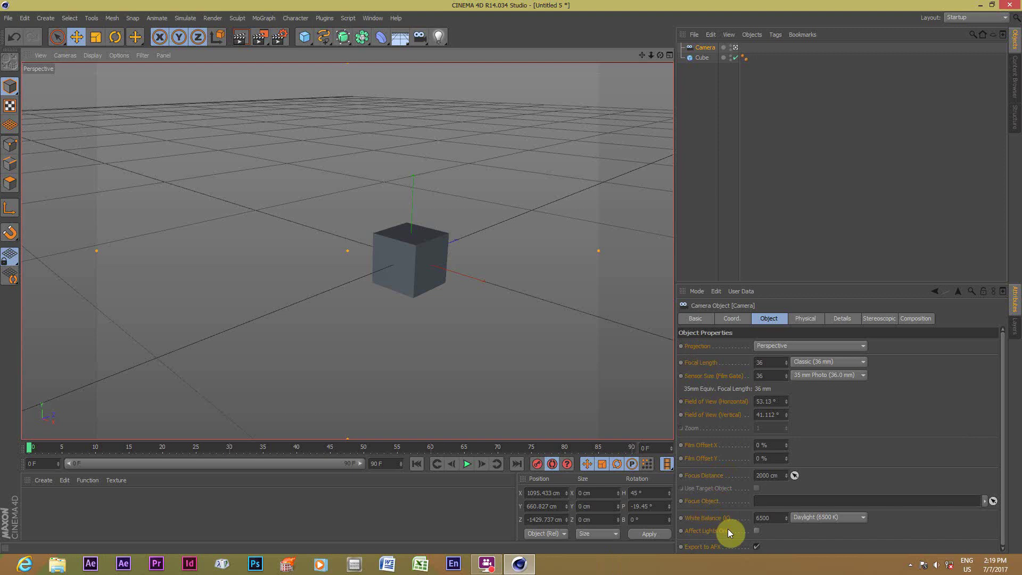
Step: Keyframe the camera orbited around the cube at frame 30 and dollied closer at frame 60
{"action": "left_click_drag", "start_coordinate": [29, 447], "coordinate": [164, 456]}
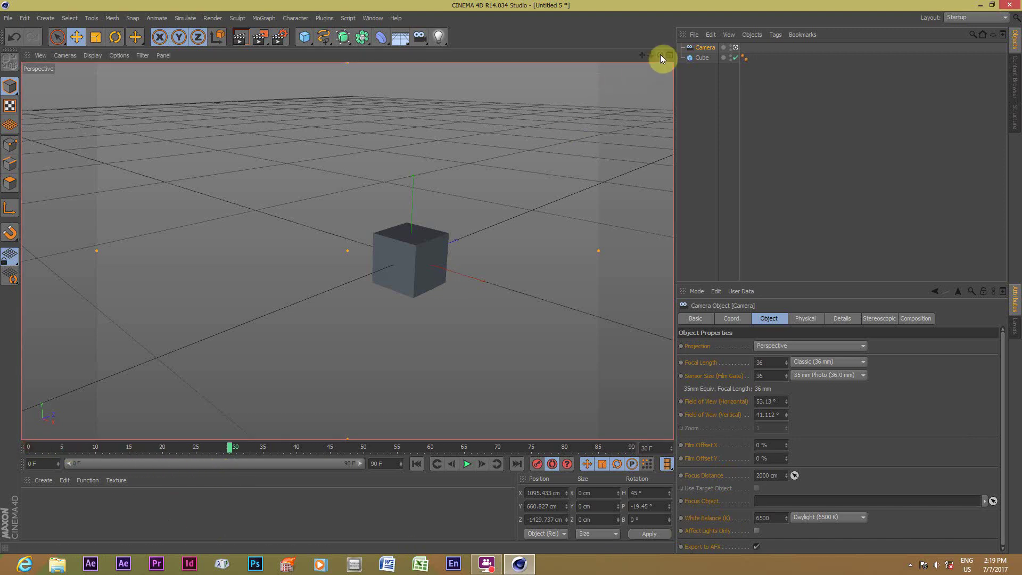
{"action": "mouse_move", "coordinate": [660, 54]}
{"action": "left_mouse_down"}
{"action": "mouse_move", "coordinate": [669, 55]}
{"action": "mouse_move", "coordinate": [654, 48]}
{"action": "mouse_move", "coordinate": [664, 92]}
{"action": "left_mouse_up"}
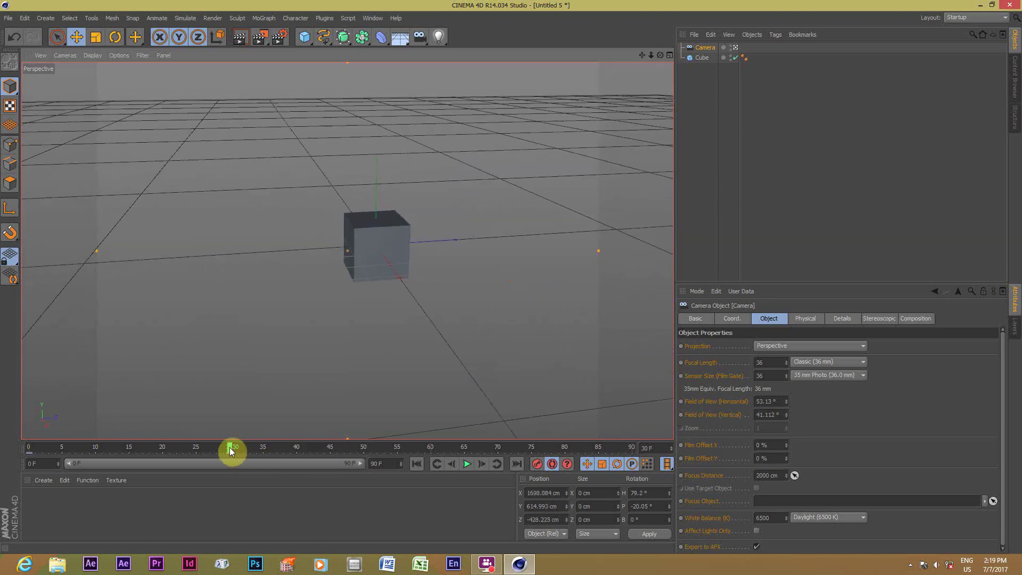
{"action": "mouse_move", "coordinate": [229, 447]}
{"action": "left_mouse_down"}
{"action": "mouse_move", "coordinate": [7, 463]}
{"action": "mouse_move", "coordinate": [431, 485]}
{"action": "left_mouse_up"}
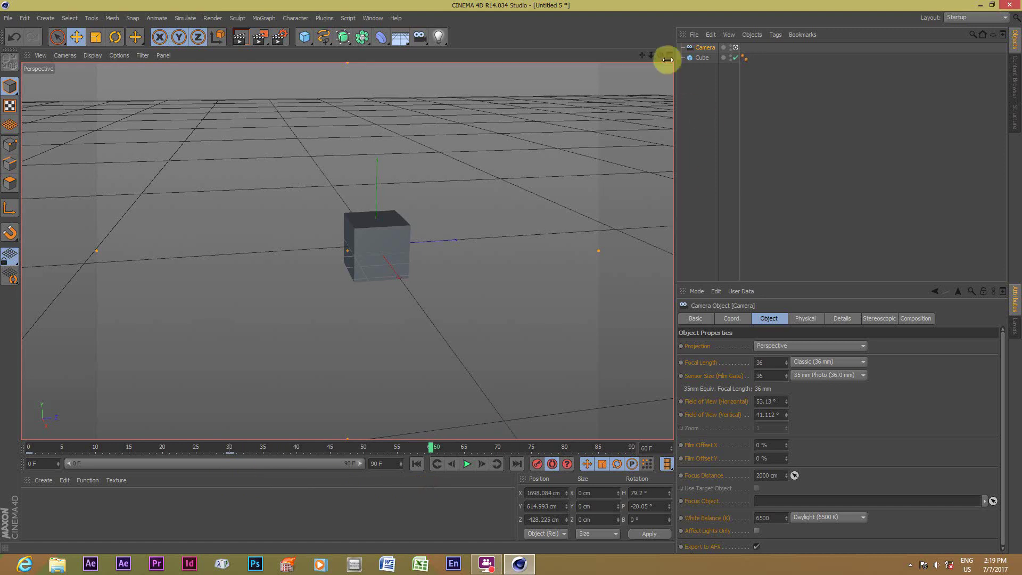
{"action": "left_click_drag", "start_coordinate": [652, 56], "coordinate": [652, 55]}
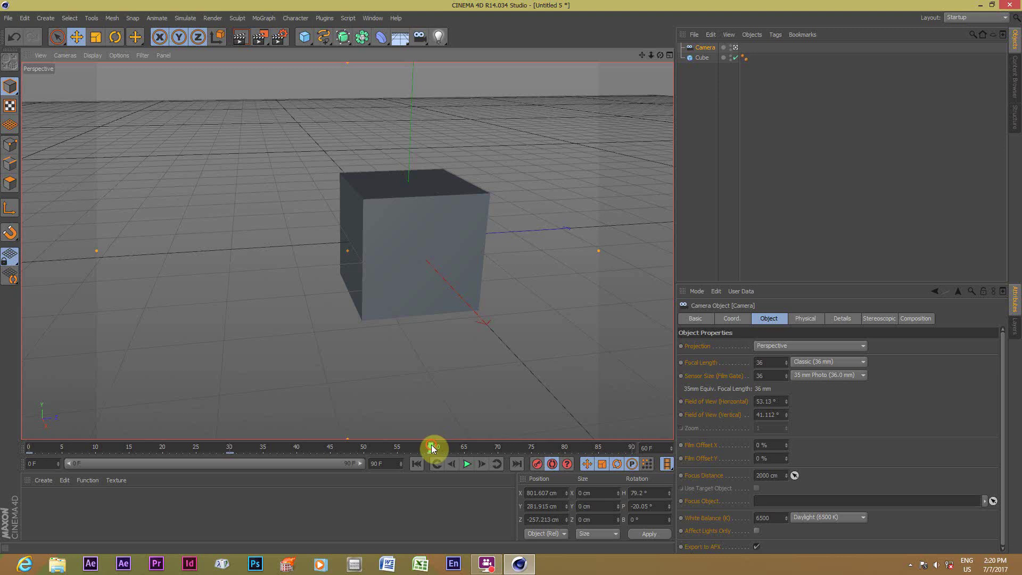
{"action": "mouse_move", "coordinate": [432, 447]}
{"action": "left_mouse_down"}
{"action": "mouse_move", "coordinate": [195, 477]}
{"action": "mouse_move", "coordinate": [23, 476]}
{"action": "left_mouse_up"}
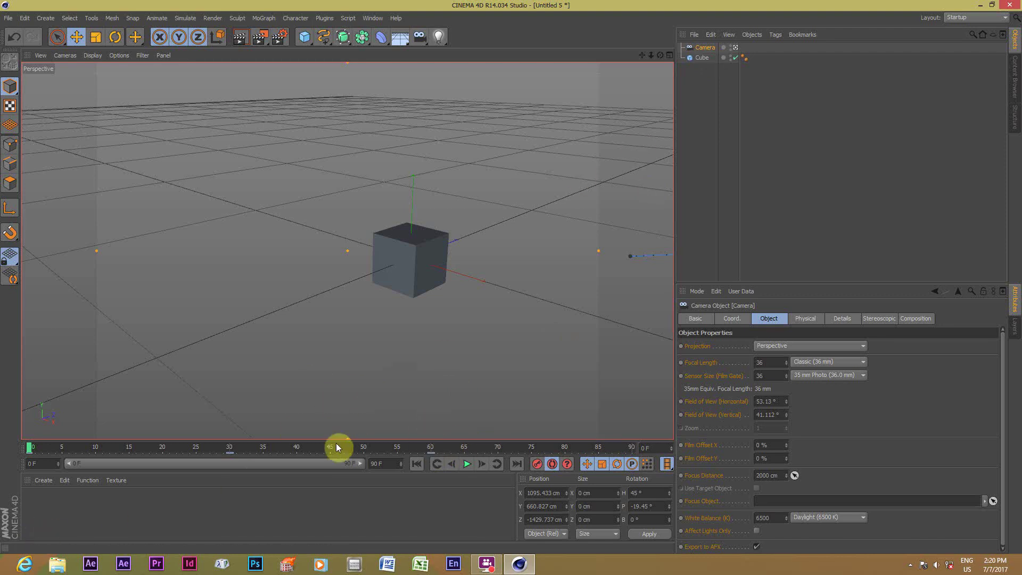
Step: Keyframe the camera panned at frame 90 so the cube sits at the shot's left side
{"action": "left_click_drag", "start_coordinate": [31, 448], "coordinate": [430, 491]}
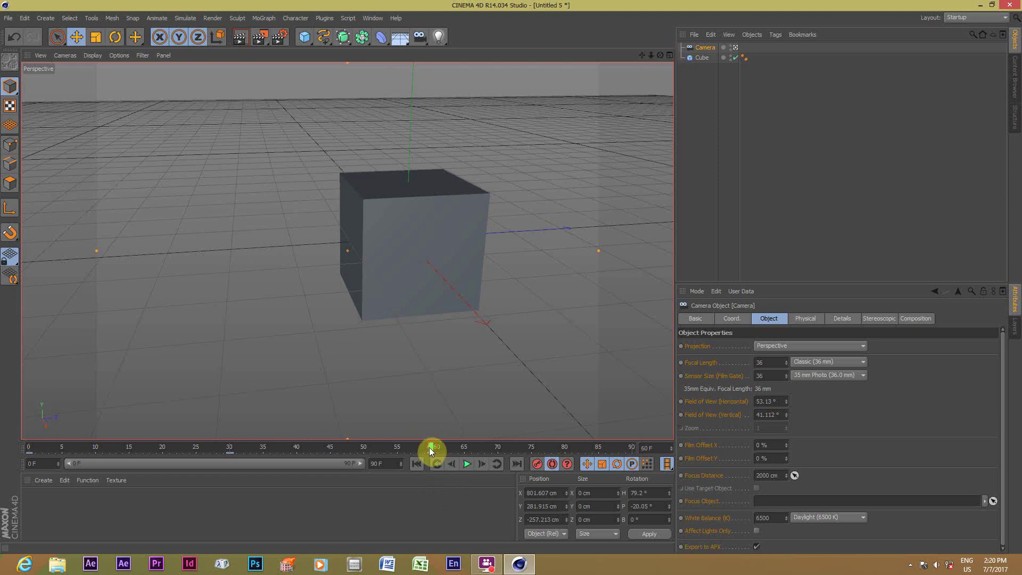
{"action": "mouse_move", "coordinate": [433, 446]}
{"action": "left_mouse_down"}
{"action": "mouse_move", "coordinate": [349, 470]}
{"action": "mouse_move", "coordinate": [246, 477]}
{"action": "mouse_move", "coordinate": [10, 466]}
{"action": "mouse_move", "coordinate": [370, 494]}
{"action": "mouse_move", "coordinate": [652, 491]}
{"action": "left_mouse_up"}
{"action": "left_click_drag", "start_coordinate": [643, 55], "coordinate": [348, 251]}
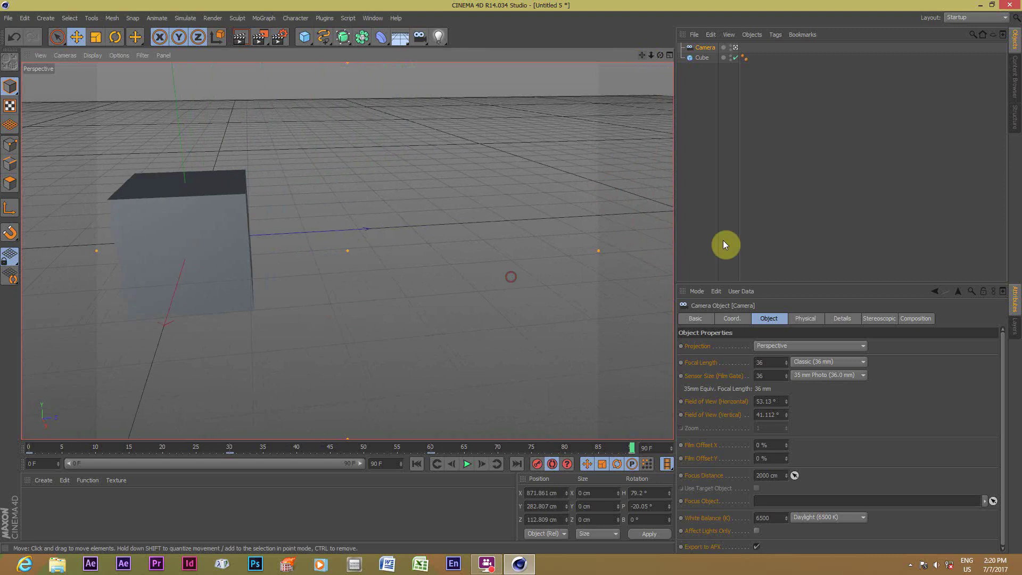
{"action": "mouse_move", "coordinate": [632, 448]}
{"action": "left_mouse_down"}
{"action": "mouse_move", "coordinate": [524, 461]}
{"action": "mouse_move", "coordinate": [1, 454]}
{"action": "left_mouse_up"}
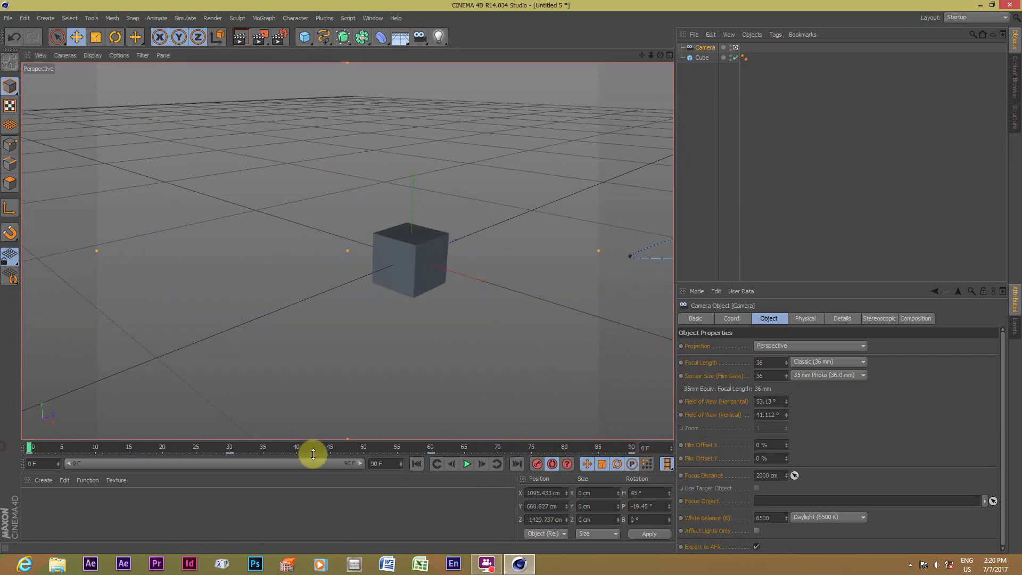
Step: Play the full 90-frame camera animation and pause it near frame 18
{"action": "left_click", "coordinate": [467, 464]}
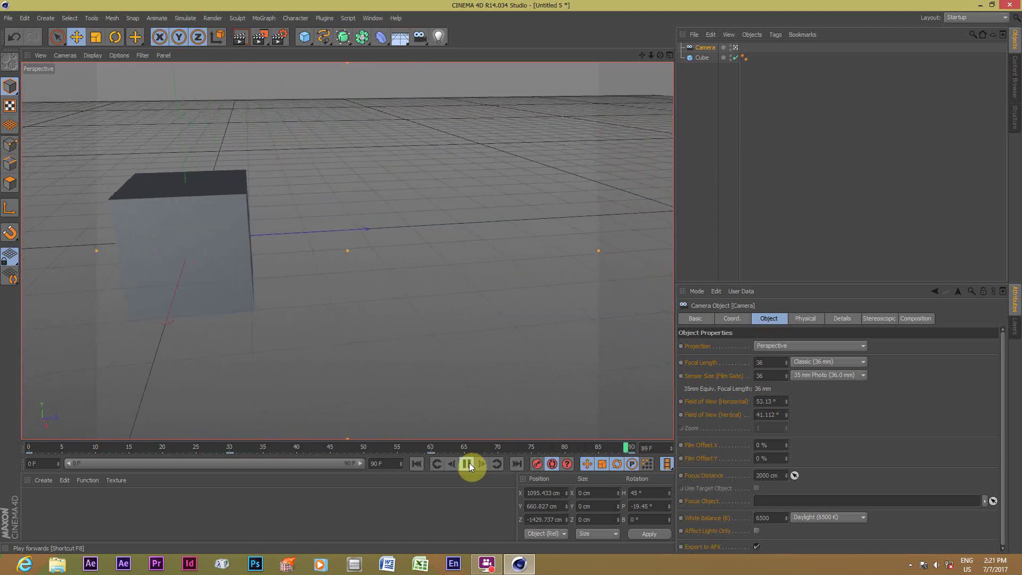
{"action": "left_click", "coordinate": [469, 464]}
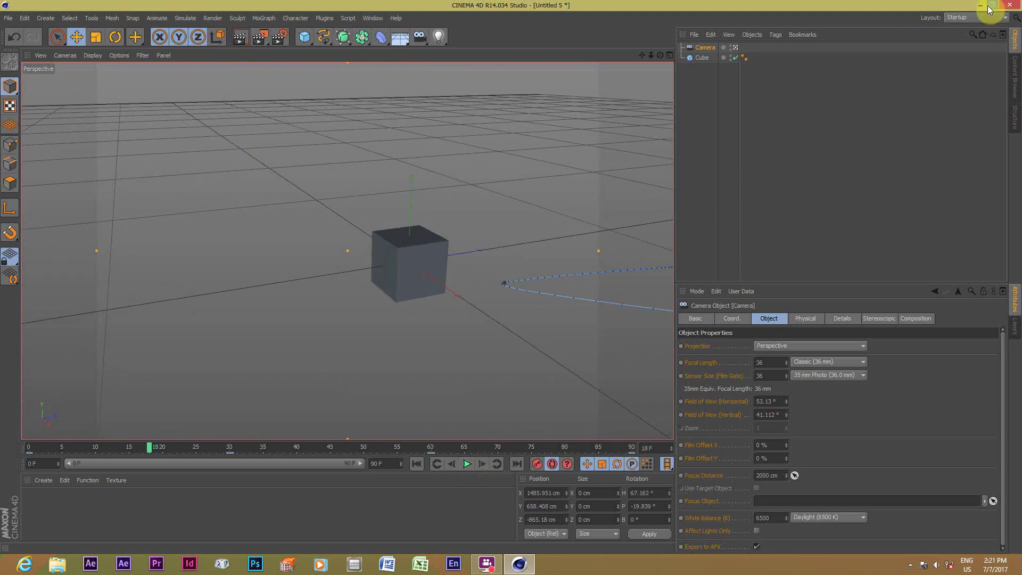